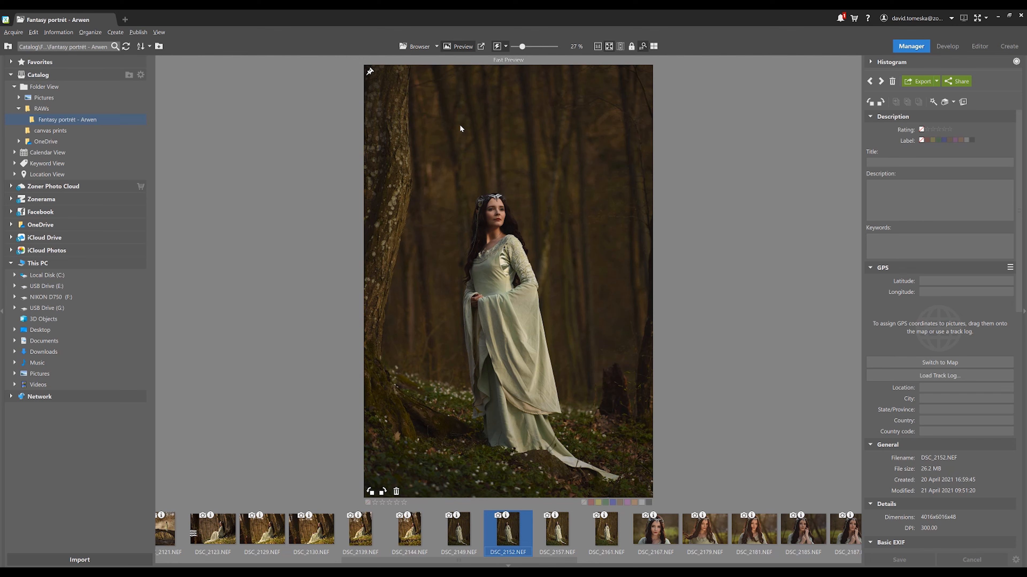
# Rate DSC_2152.NEF five stars and sort the folder's photos by name.
pyautogui.press('5')
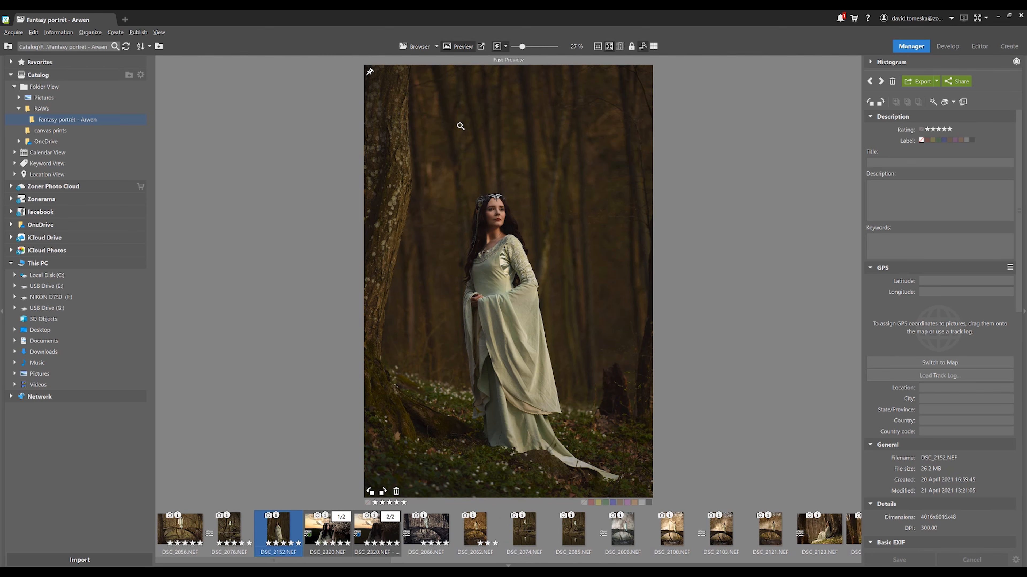
pyautogui.click(140, 46)
pyautogui.click(155, 64)
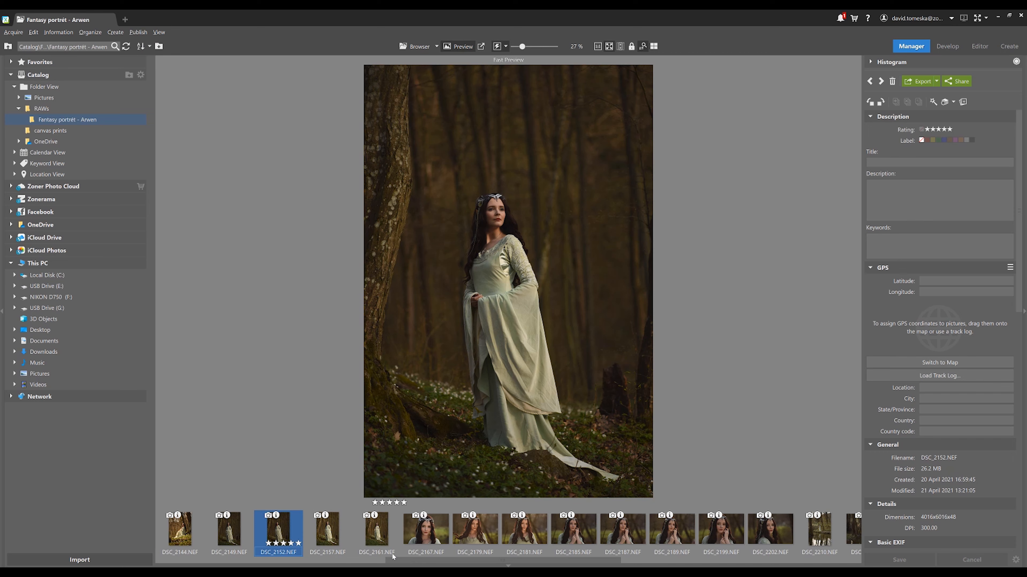
pyautogui.click(142, 46)
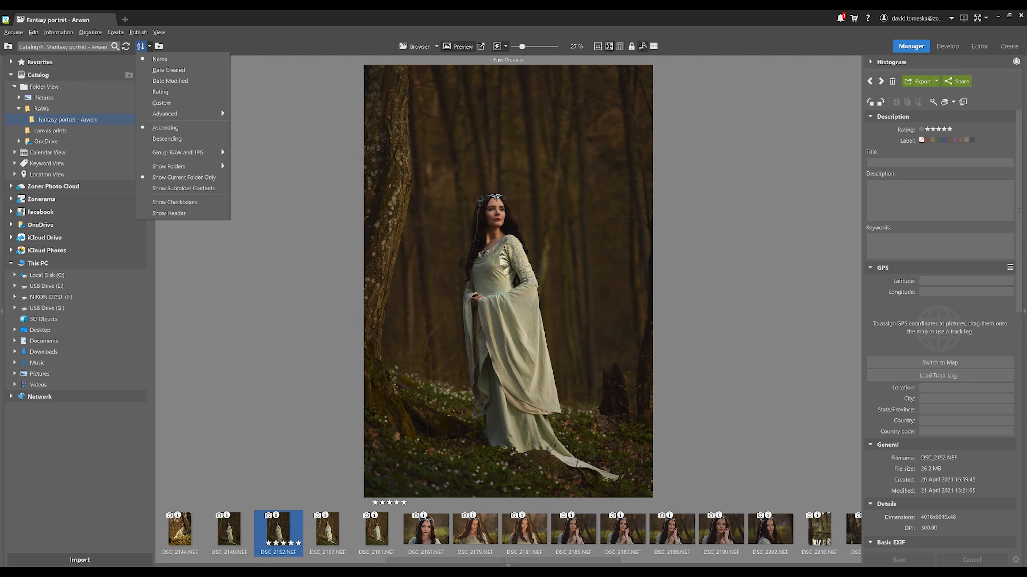
pyautogui.click(299, 372)
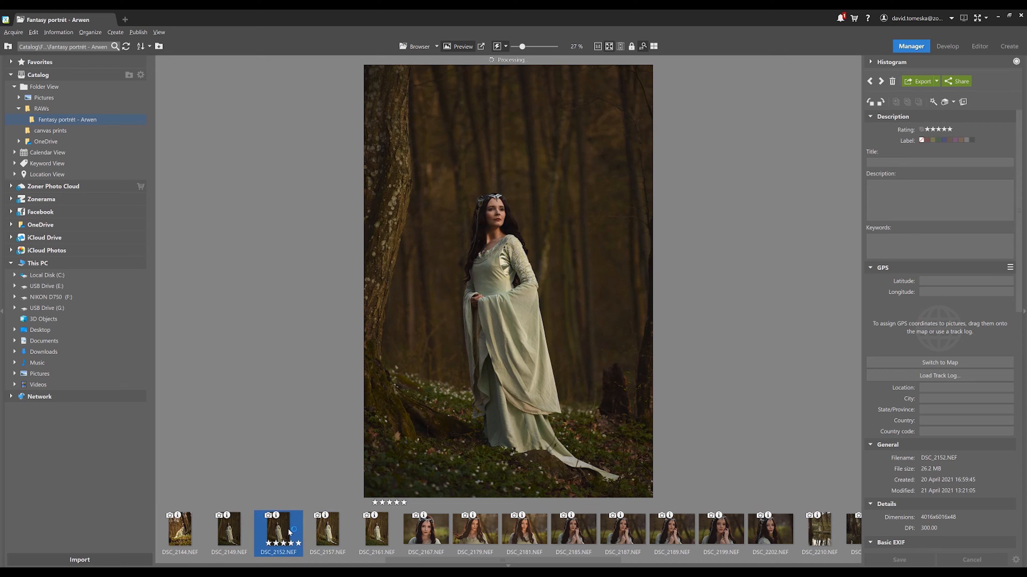
# Rate DSC_2167.NEF and DSC_2185.NEF five stars each.
pyautogui.click(424, 525)
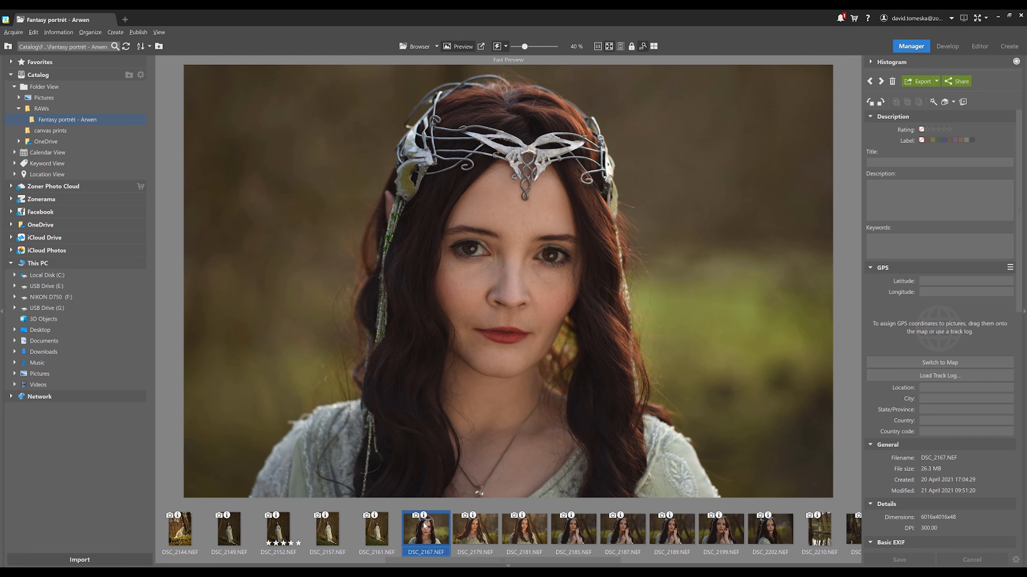
pyautogui.press('3')
pyautogui.press('Return')
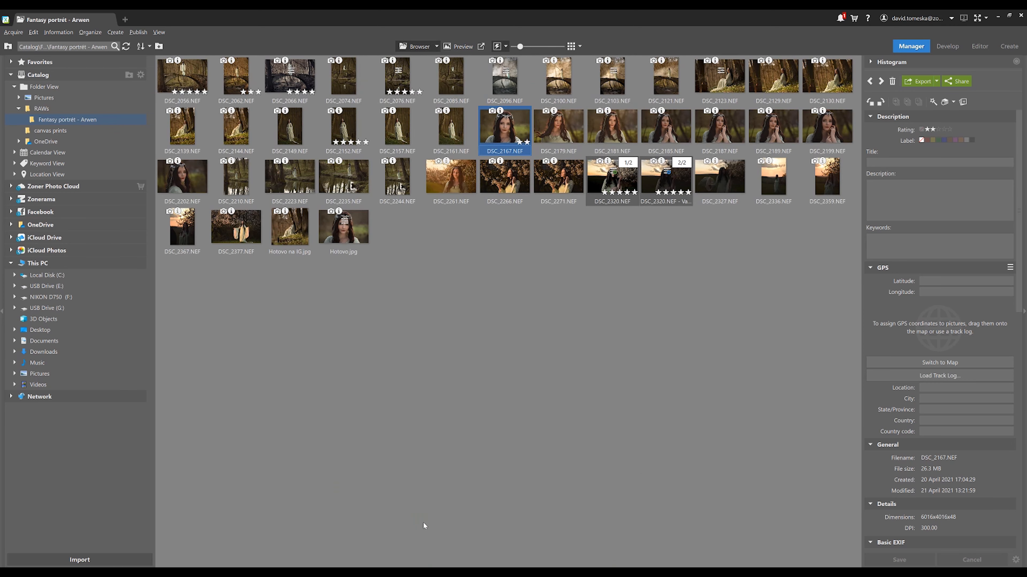
pyautogui.doubleClick(493, 137)
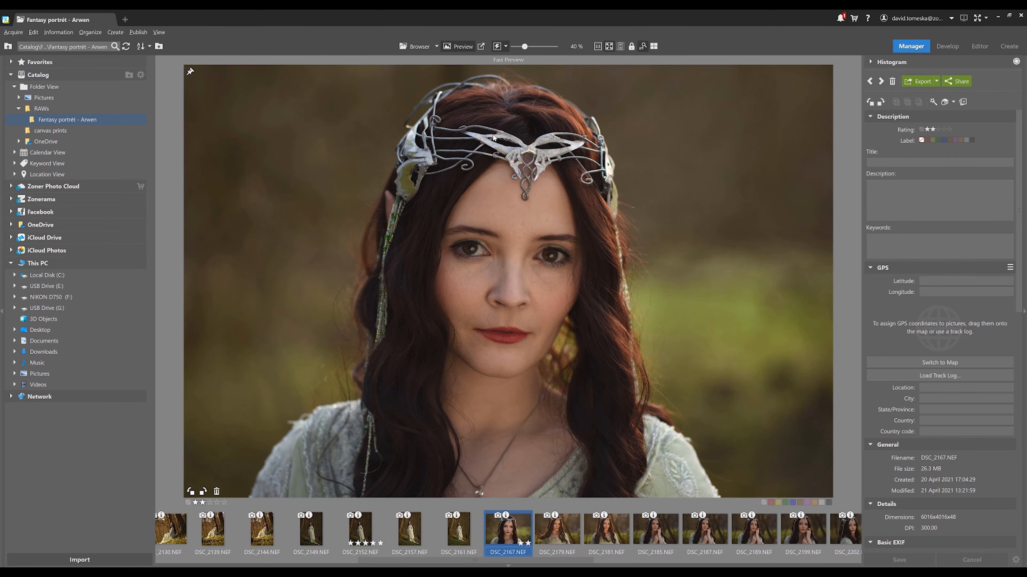
pyautogui.press('5')
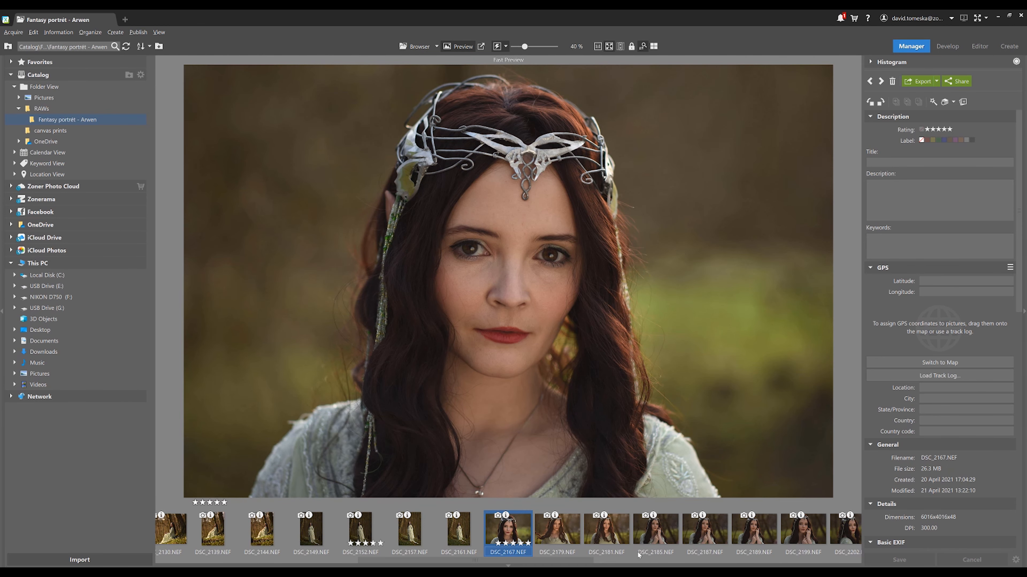
pyautogui.click(655, 536)
pyautogui.press('5')
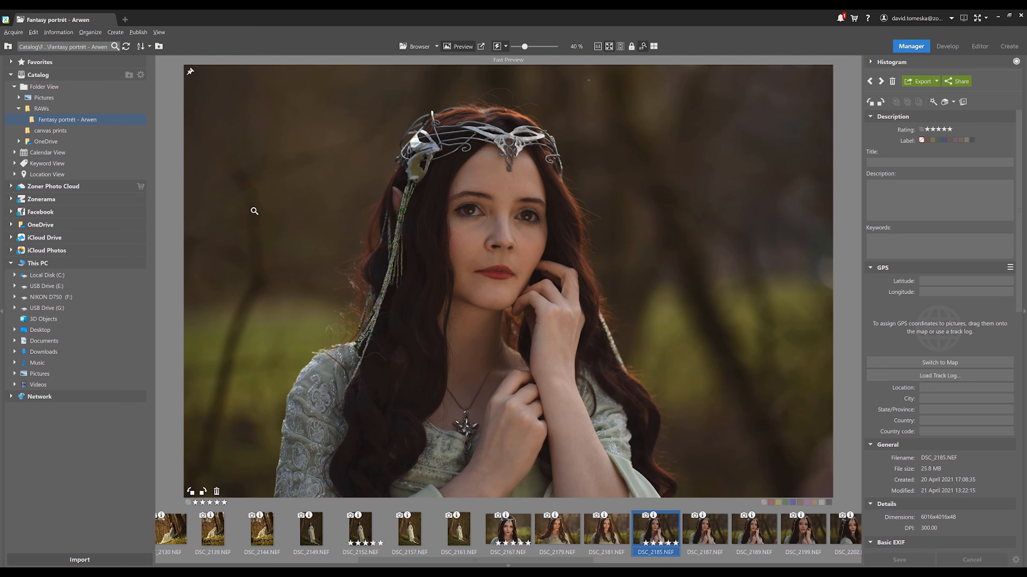
# Return to the thumbnail overview of the folder and sort the photos by rating.
pyautogui.click(417, 47)
pyautogui.click(141, 46)
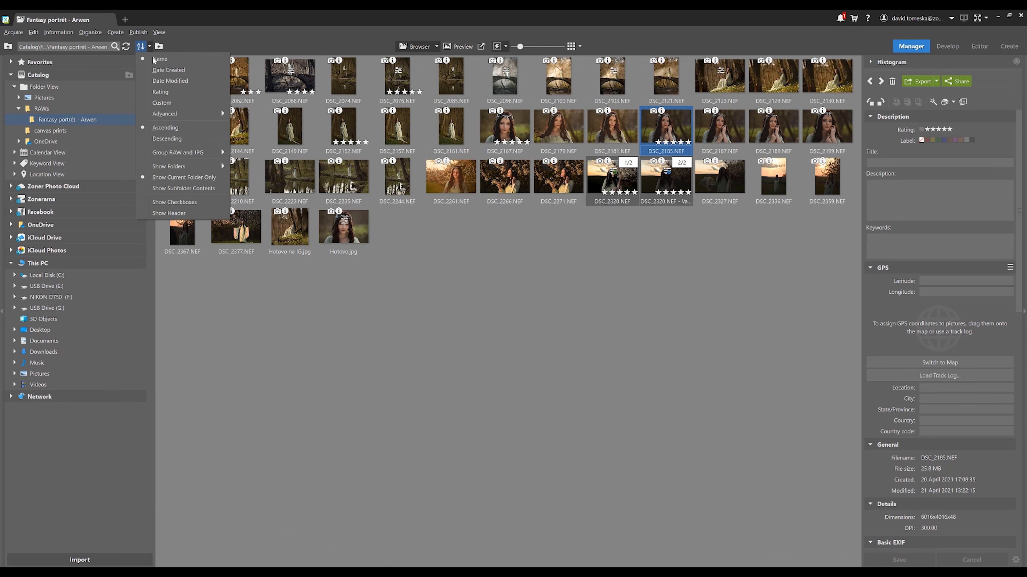
pyautogui.click(162, 93)
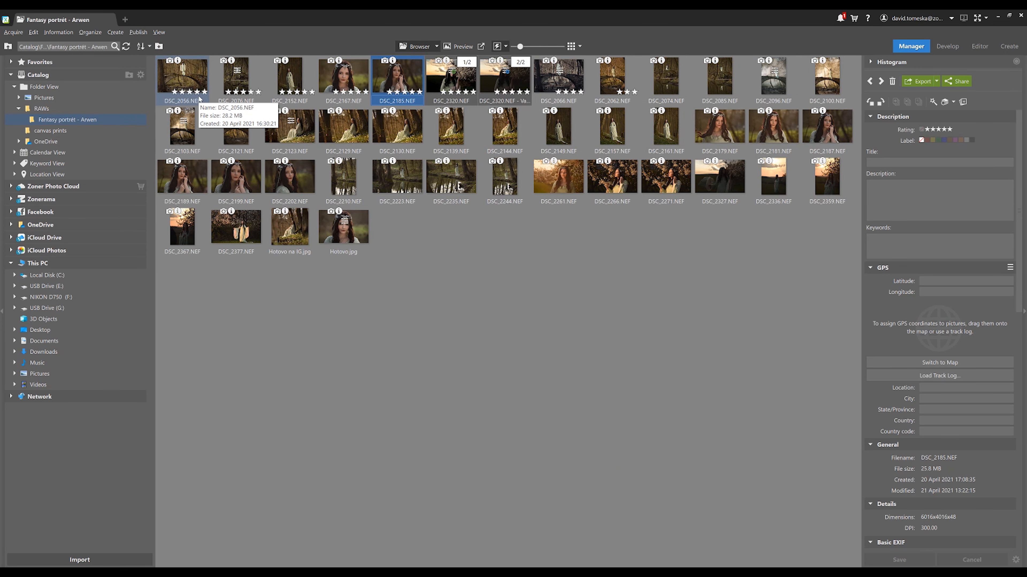
# Open the five-star photo DSC_2320.NEF in the Develop module.
pyautogui.click(192, 87)
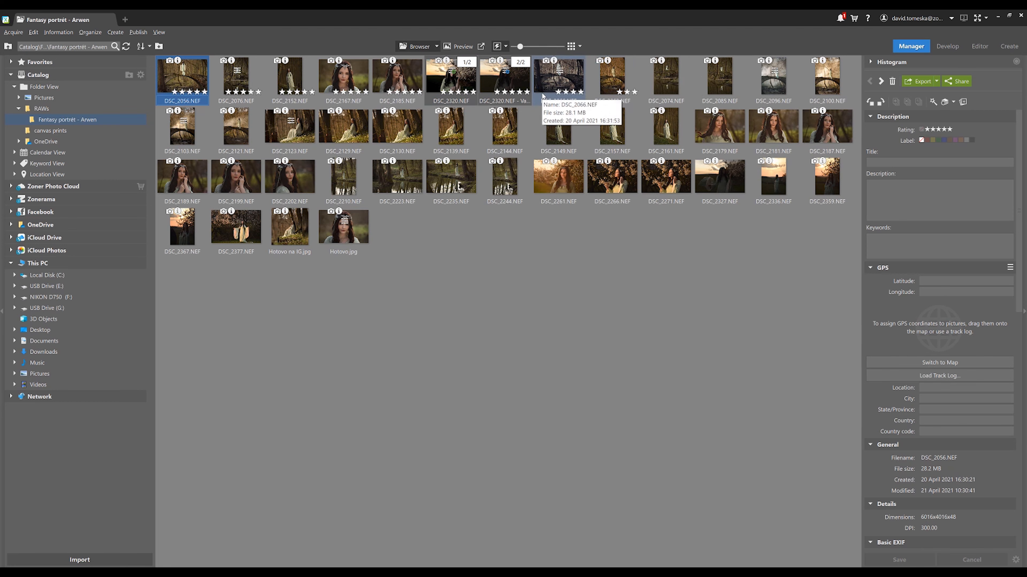
pyautogui.click(458, 85)
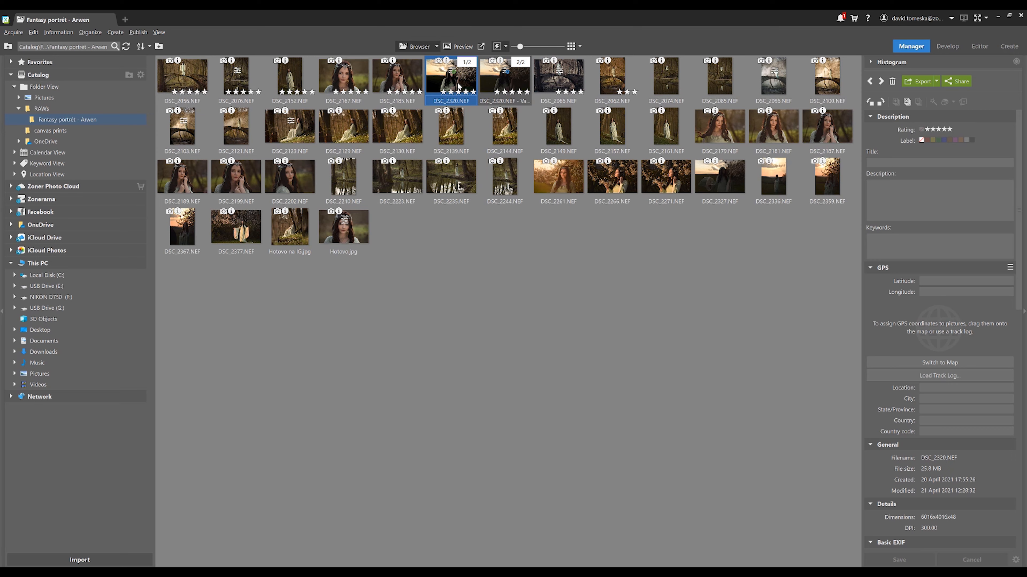
pyautogui.click(948, 46)
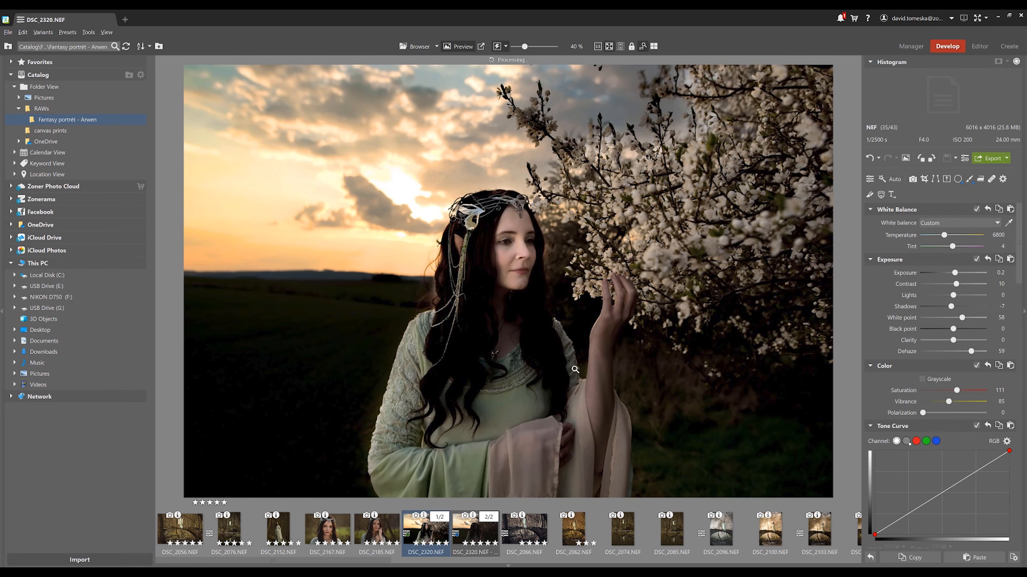
# Compare the edited DSC_2320.NEF with its unedited version and leave Variant 1 open for editing.
pyautogui.click(471, 544)
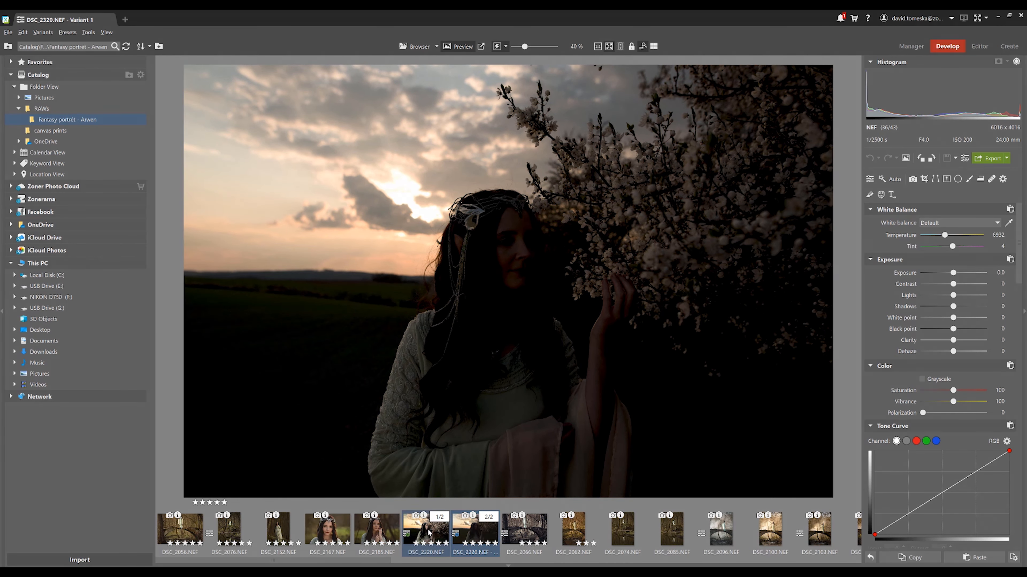
pyautogui.click(434, 533)
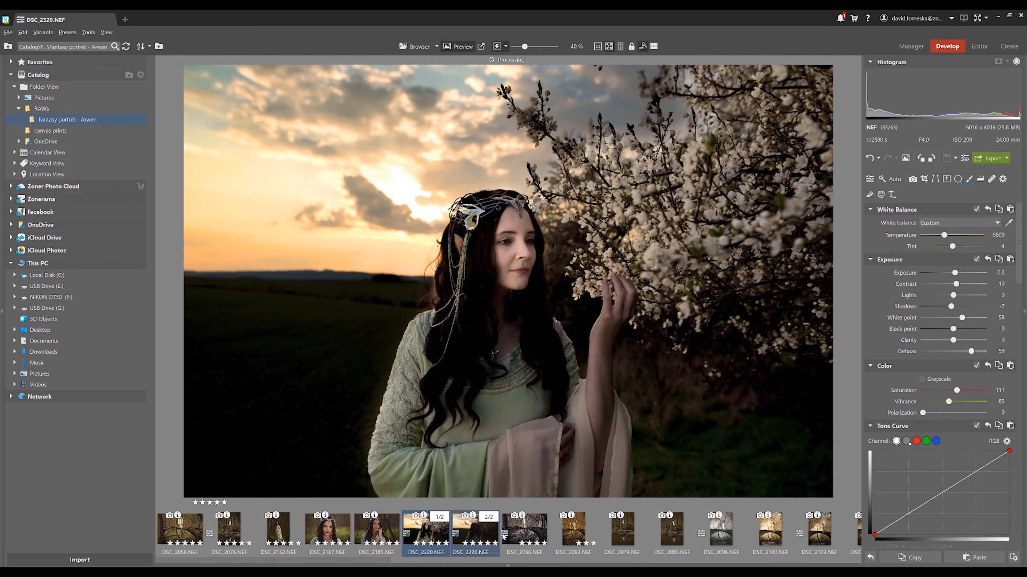
pyautogui.click(477, 538)
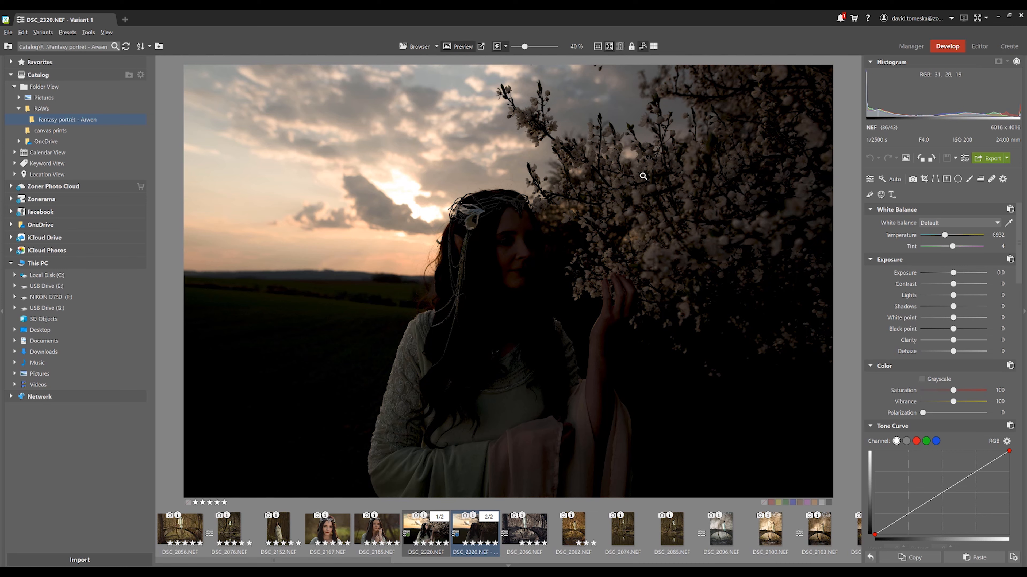
# Paint a Filter Brush mask over the woman and the blossoming tree with a brush about 616 in diameter.
pyautogui.click(970, 179)
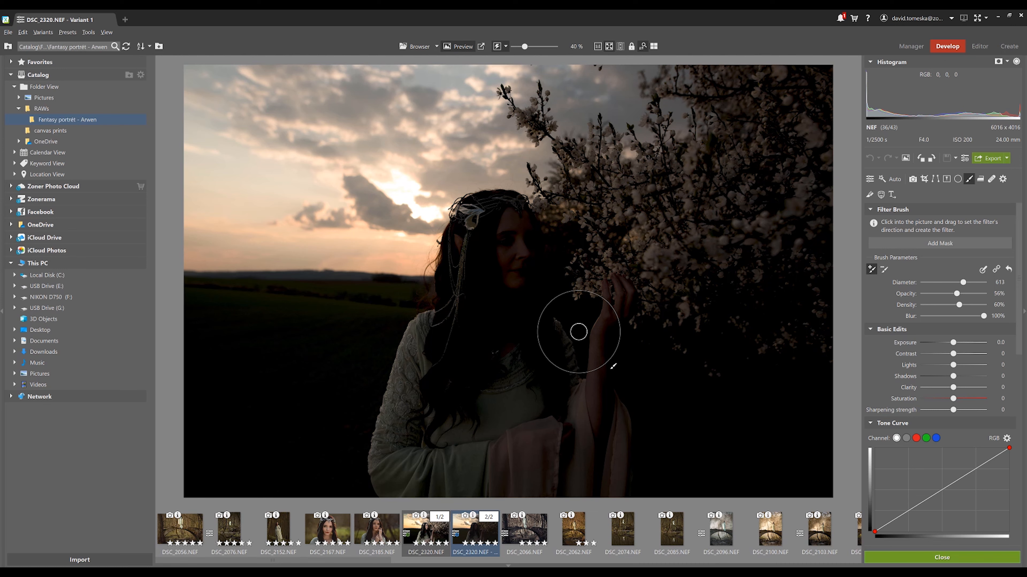
pyautogui.moveTo(963, 282)
pyautogui.mouseDown()
pyautogui.moveTo(978, 282)
pyautogui.moveTo(949, 283)
pyautogui.mouseUp()
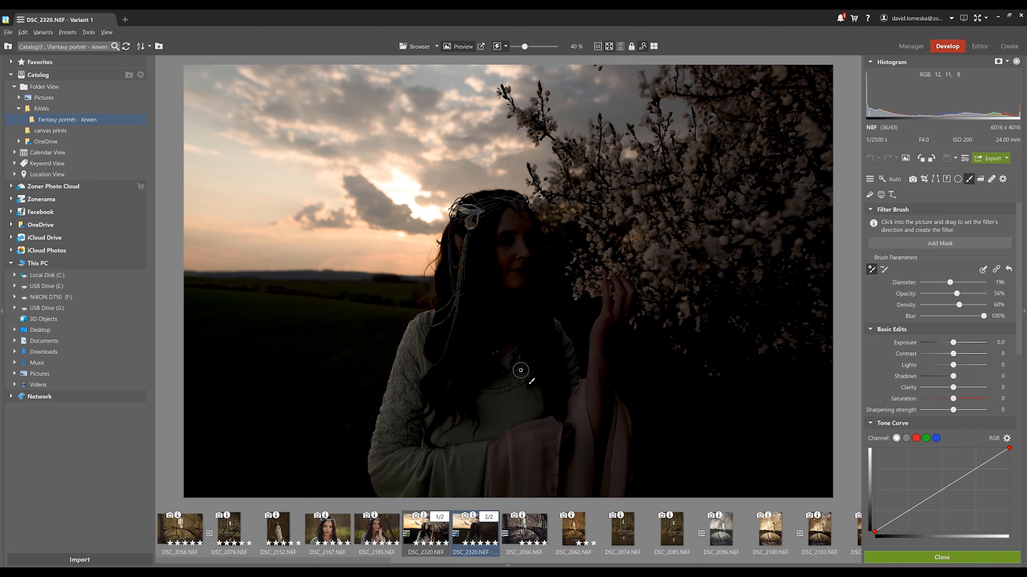
pyautogui.scroll(3, 521, 370)
pyautogui.scroll(2, 662, 237)
pyautogui.scroll(4, 661, 237)
pyautogui.moveTo(722, 160)
pyautogui.mouseDown()
pyautogui.moveTo(709, 85)
pyautogui.moveTo(694, 86)
pyautogui.moveTo(794, 84)
pyautogui.moveTo(808, 226)
pyautogui.moveTo(807, 464)
pyautogui.moveTo(671, 494)
pyautogui.moveTo(606, 494)
pyautogui.moveTo(812, 494)
pyautogui.moveTo(405, 492)
pyautogui.moveTo(440, 353)
pyautogui.moveTo(460, 349)
pyautogui.moveTo(472, 248)
pyautogui.moveTo(491, 231)
pyautogui.moveTo(606, 221)
pyautogui.moveTo(592, 187)
pyautogui.moveTo(687, 170)
pyautogui.moveTo(748, 137)
pyautogui.moveTo(760, 173)
pyautogui.moveTo(746, 235)
pyautogui.mouseUp()
pyautogui.moveTo(636, 239)
pyautogui.mouseDown()
pyautogui.moveTo(500, 313)
pyautogui.moveTo(468, 402)
pyautogui.moveTo(511, 470)
pyautogui.moveTo(700, 426)
pyautogui.moveTo(740, 358)
pyautogui.moveTo(780, 244)
pyautogui.moveTo(556, 358)
pyautogui.moveTo(508, 409)
pyautogui.moveTo(711, 371)
pyautogui.moveTo(606, 373)
pyautogui.moveTo(648, 304)
pyautogui.moveTo(474, 343)
pyautogui.moveTo(416, 399)
pyautogui.moveTo(470, 390)
pyautogui.moveTo(397, 378)
pyautogui.moveTo(378, 396)
pyautogui.moveTo(437, 398)
pyautogui.mouseUp()
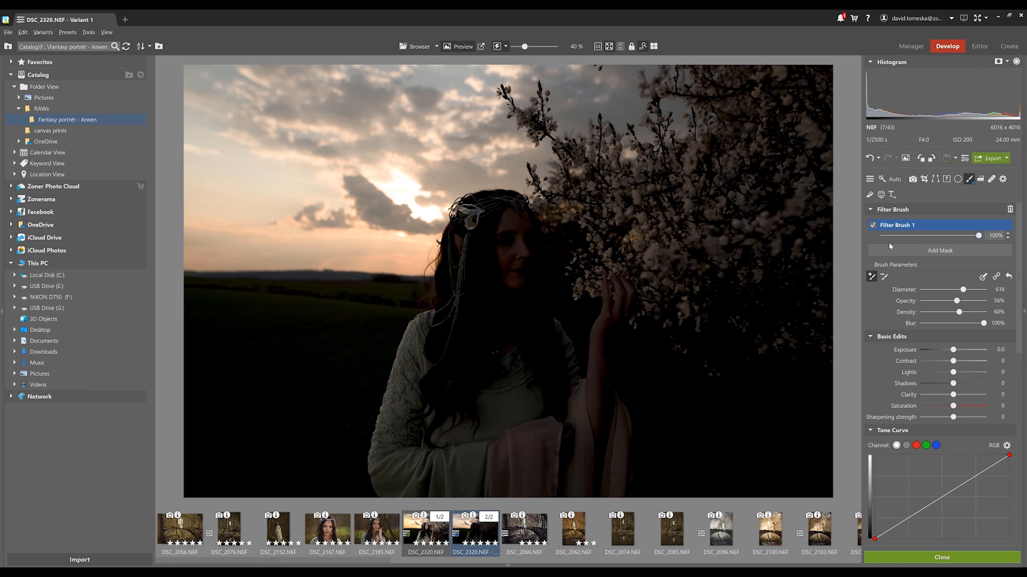
# Display the mask overlay and erase the overspill on the field beside the woman's sleeve, using 100% opacity and 99% density.
pyautogui.click(884, 280)
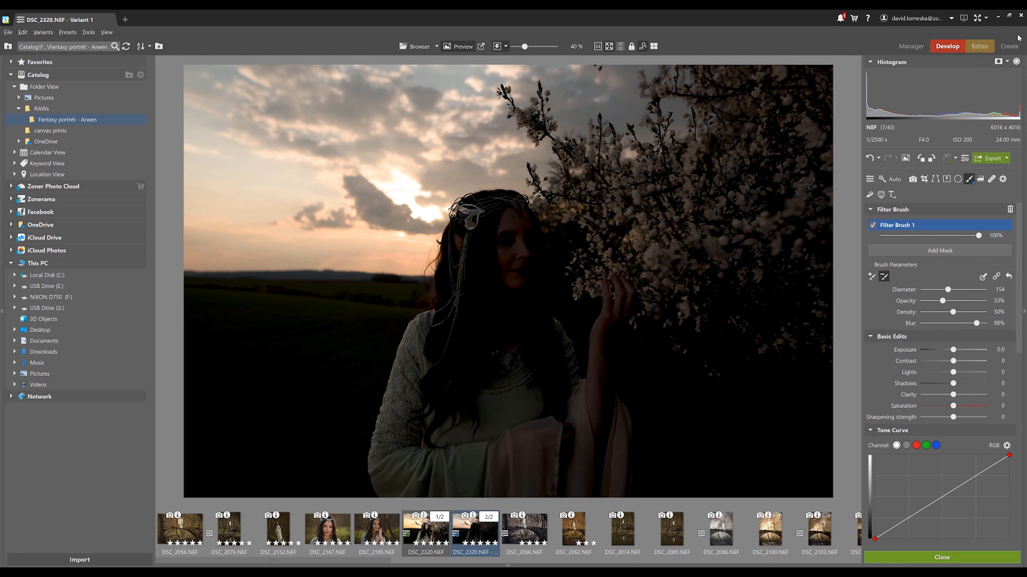
pyautogui.moveTo(940, 227)
pyautogui.click(999, 64)
pyautogui.moveTo(368, 424)
pyautogui.mouseDown()
pyautogui.moveTo(390, 335)
pyautogui.moveTo(363, 426)
pyautogui.moveTo(383, 344)
pyautogui.moveTo(368, 328)
pyautogui.mouseUp()
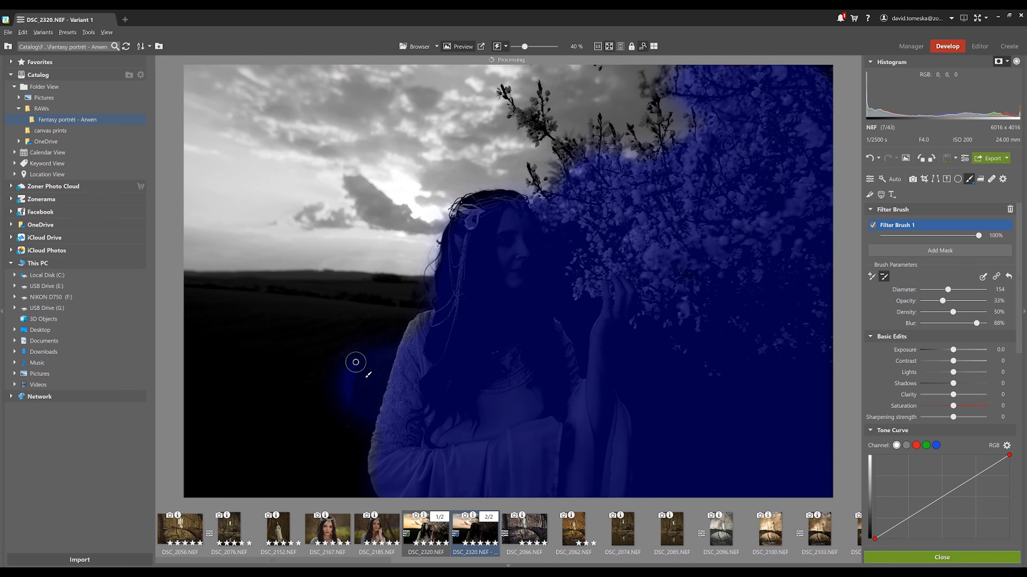
pyautogui.click(977, 301)
pyautogui.click(983, 312)
pyautogui.click(984, 301)
pyautogui.moveTo(399, 335)
pyautogui.mouseDown()
pyautogui.moveTo(343, 452)
pyautogui.moveTo(360, 394)
pyautogui.moveTo(355, 370)
pyautogui.moveTo(326, 448)
pyautogui.moveTo(362, 331)
pyautogui.moveTo(355, 409)
pyautogui.moveTo(374, 356)
pyautogui.moveTo(351, 436)
pyautogui.mouseUp()
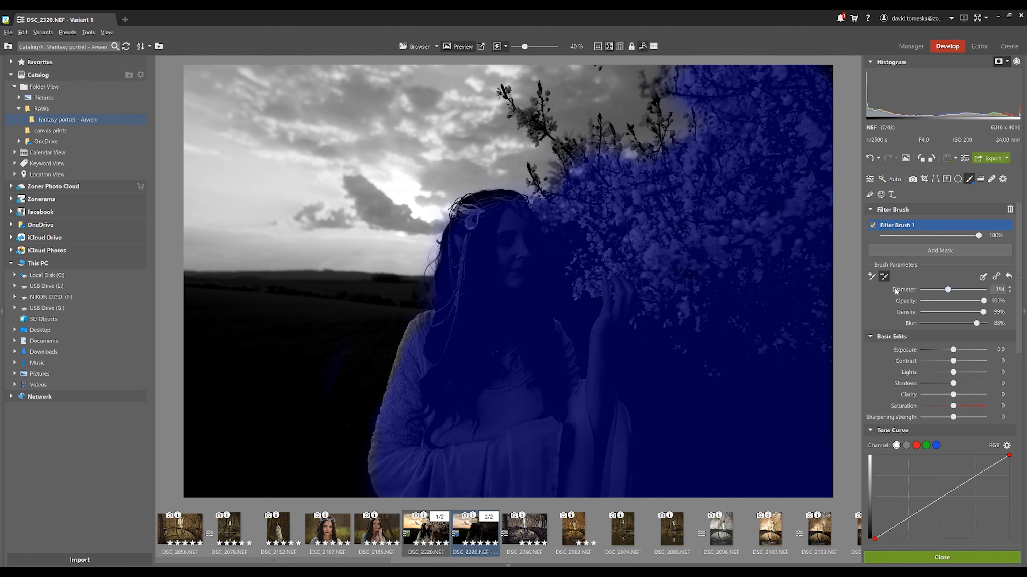
# Add the protruding blossom branch to the mask with a brush about 316 in diameter and erase the overspill on the sky around it.
pyautogui.click(871, 277)
pyautogui.scroll(-3, 563, 176)
pyautogui.moveTo(575, 161)
pyautogui.mouseDown()
pyautogui.moveTo(522, 119)
pyautogui.moveTo(548, 130)
pyautogui.moveTo(546, 108)
pyautogui.mouseUp()
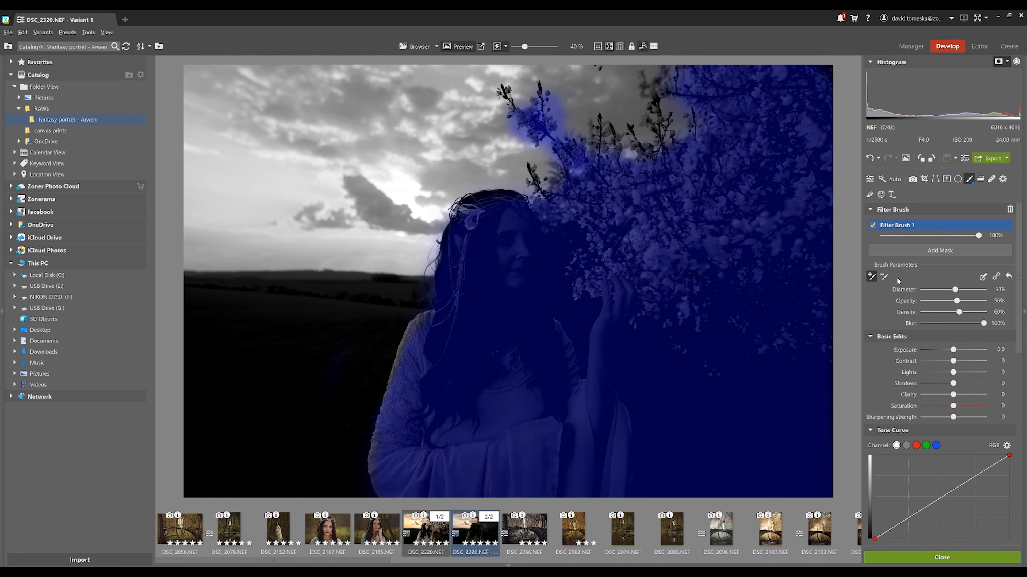
pyautogui.click(884, 279)
pyautogui.moveTo(566, 116)
pyautogui.mouseDown()
pyautogui.moveTo(554, 102)
pyautogui.moveTo(565, 133)
pyautogui.moveTo(566, 106)
pyautogui.mouseUp()
pyautogui.moveTo(506, 118)
pyautogui.mouseDown()
pyautogui.moveTo(519, 141)
pyautogui.moveTo(546, 151)
pyautogui.mouseUp()
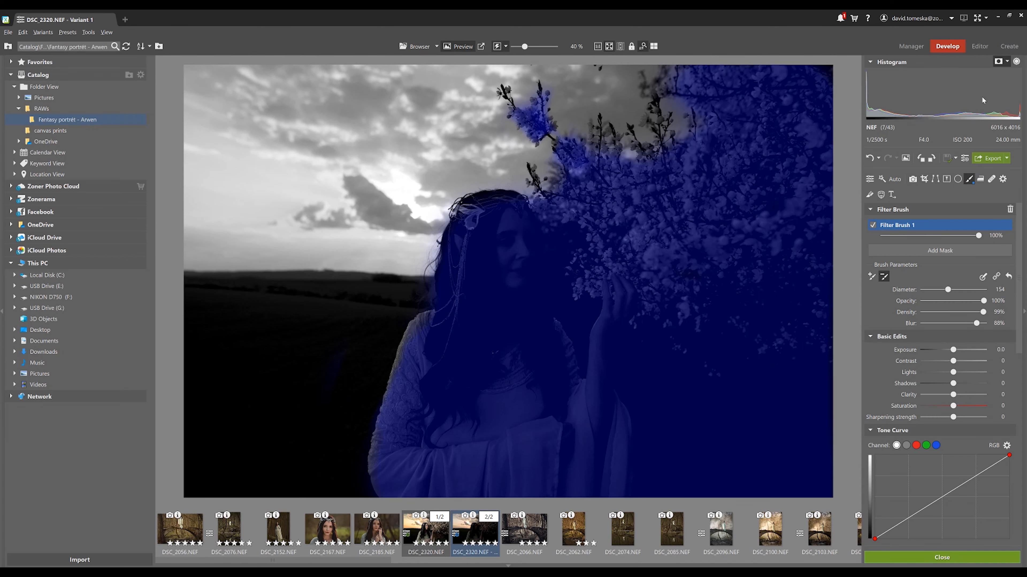
# Hide the mask overlay and set the masked area's exposure to 2.1.
pyautogui.click(997, 62)
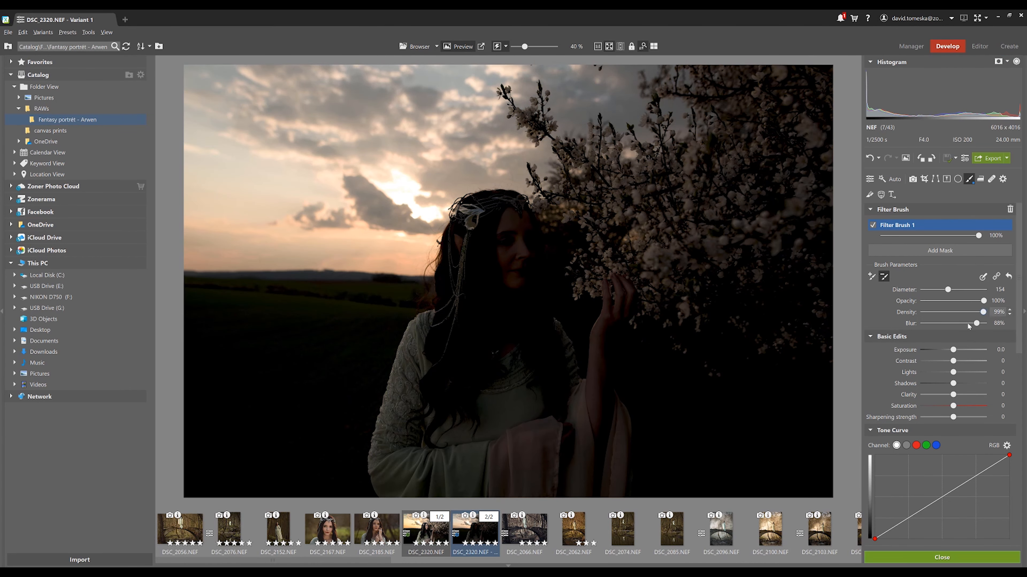
pyautogui.moveTo(953, 350); pyautogui.dragTo(964, 350)
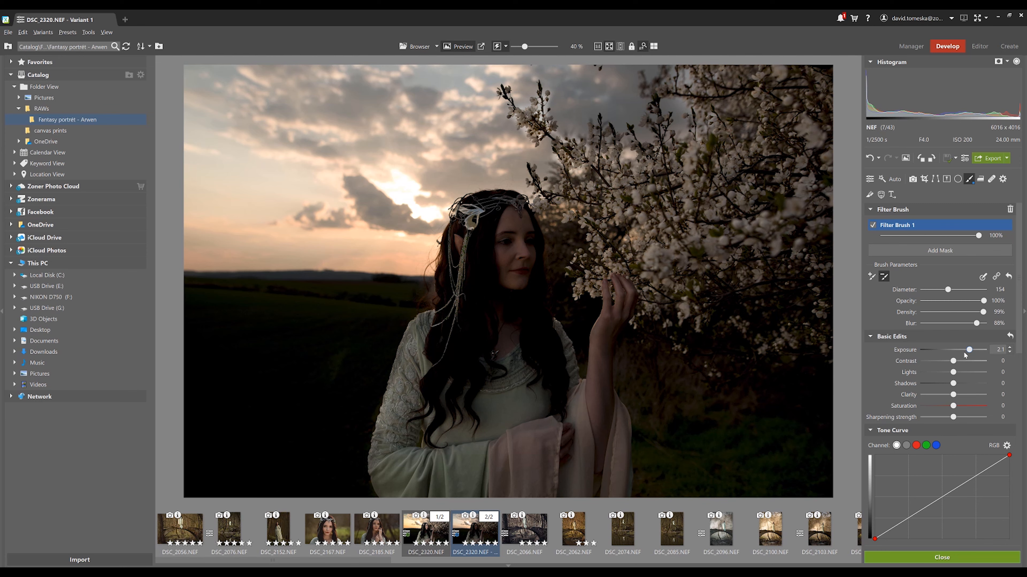
# Try a Luma tone curve with points at input 189, output 210 and input 43, output 42, and reset it.
pyautogui.click(907, 445)
pyautogui.scroll(-3, 1019, 341)
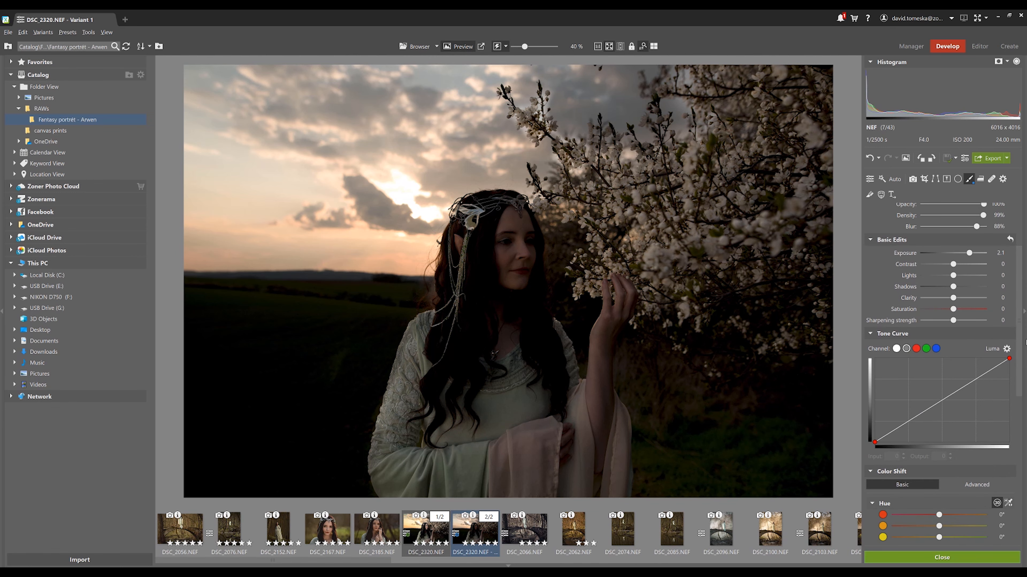
pyautogui.moveTo(977, 378); pyautogui.dragTo(974, 373)
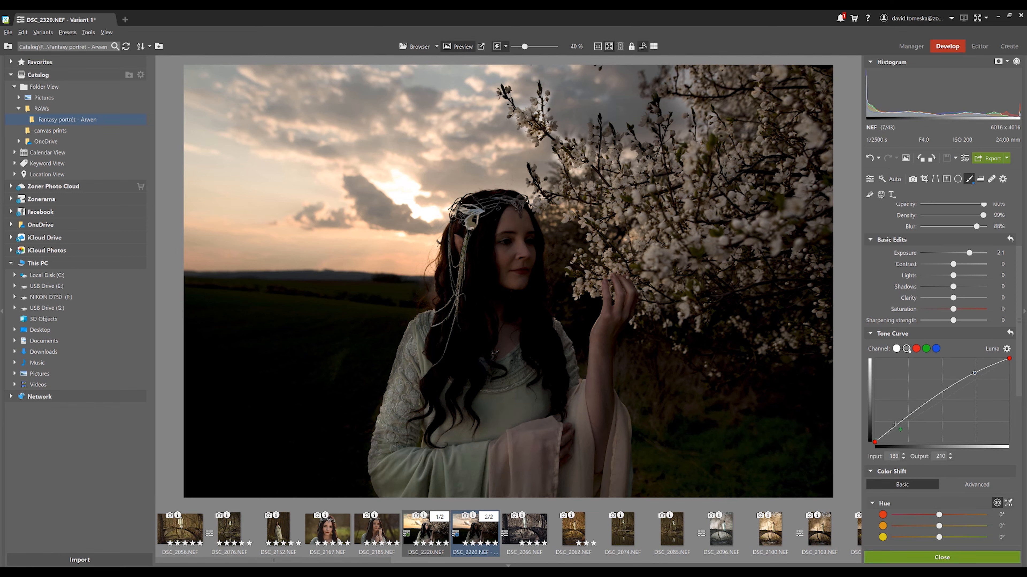
pyautogui.moveTo(897, 426); pyautogui.dragTo(897, 428)
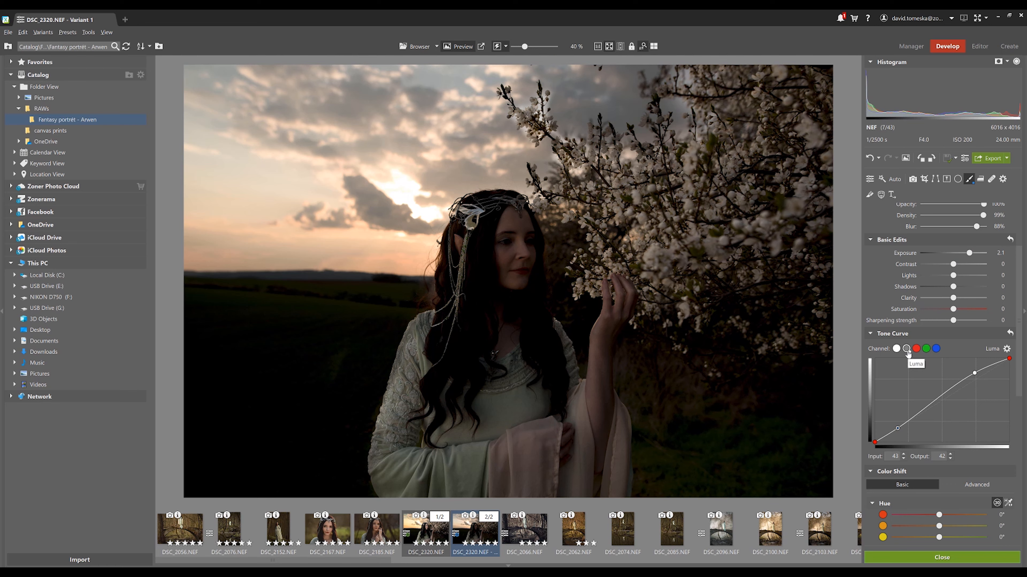
pyautogui.click(907, 349)
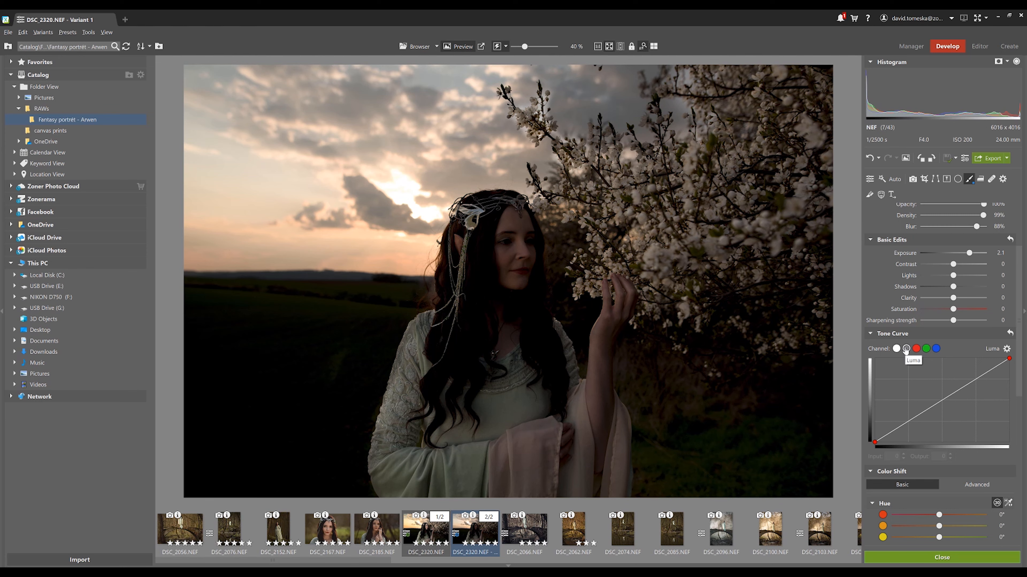
# Brighten the masked area with a single Luma tone curve point at input 142, output 194, and check it against the original.
pyautogui.moveTo(942, 403); pyautogui.dragTo(949, 378)
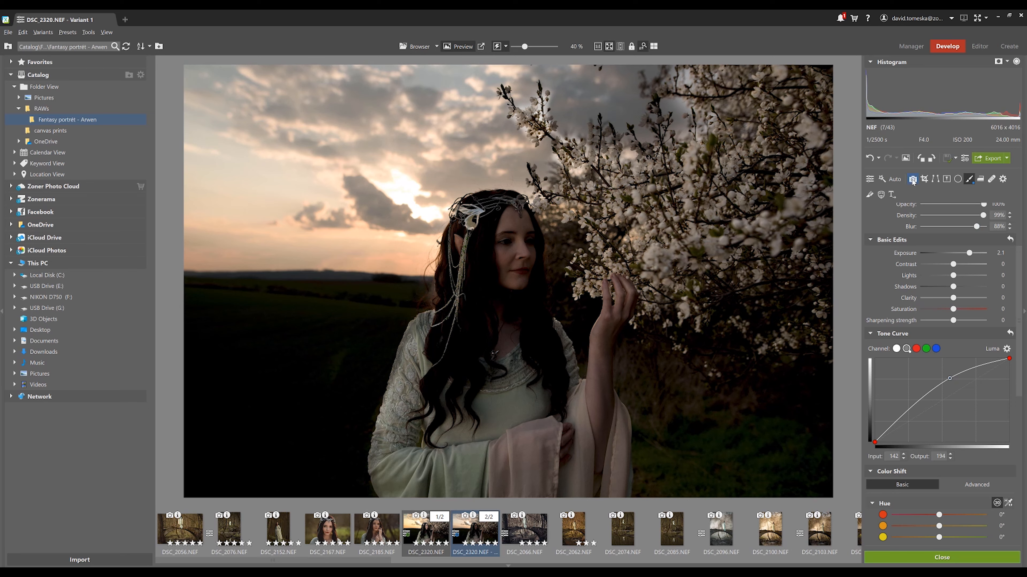
pyautogui.click(905, 158)
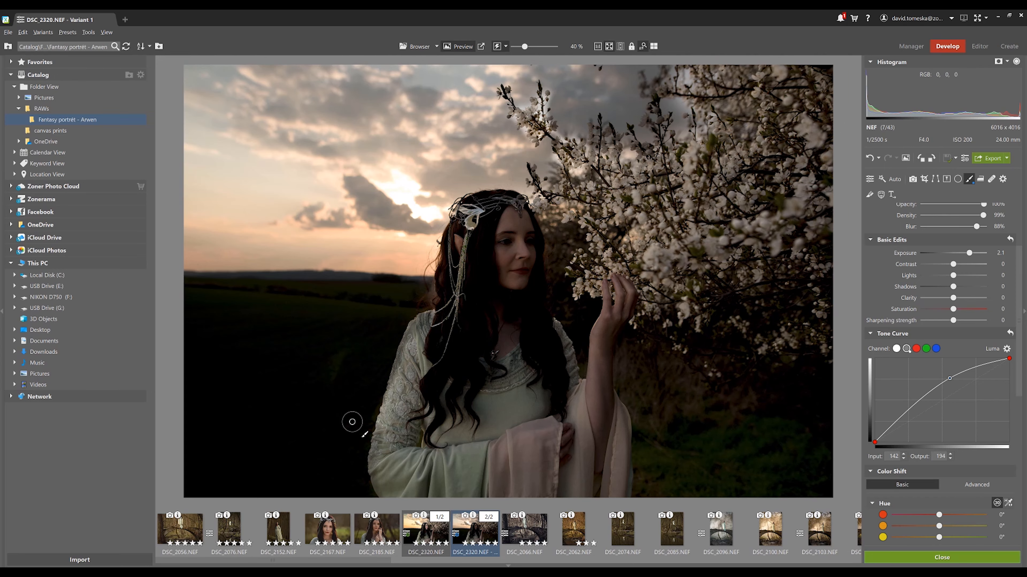
# Paint the edge of the woman's embroidered sleeve into the mask with a brush about 146 in diameter.
pyautogui.scroll(5, 352, 421)
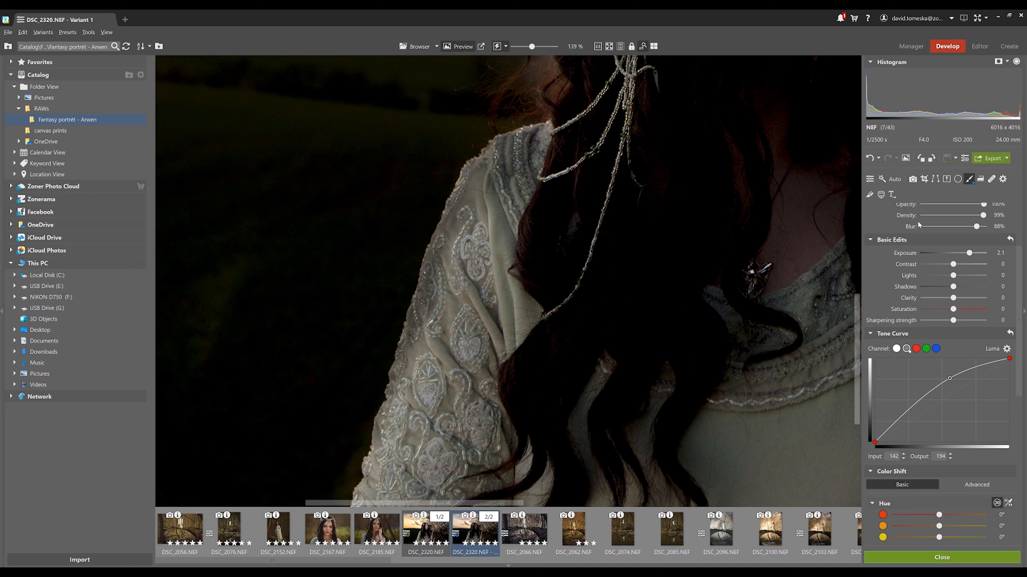
pyautogui.scroll(3, 881, 263)
pyautogui.click(872, 272)
pyautogui.moveTo(427, 324)
pyautogui.mouseDown()
pyautogui.moveTo(527, 156)
pyautogui.moveTo(487, 176)
pyautogui.moveTo(454, 256)
pyautogui.mouseUp()
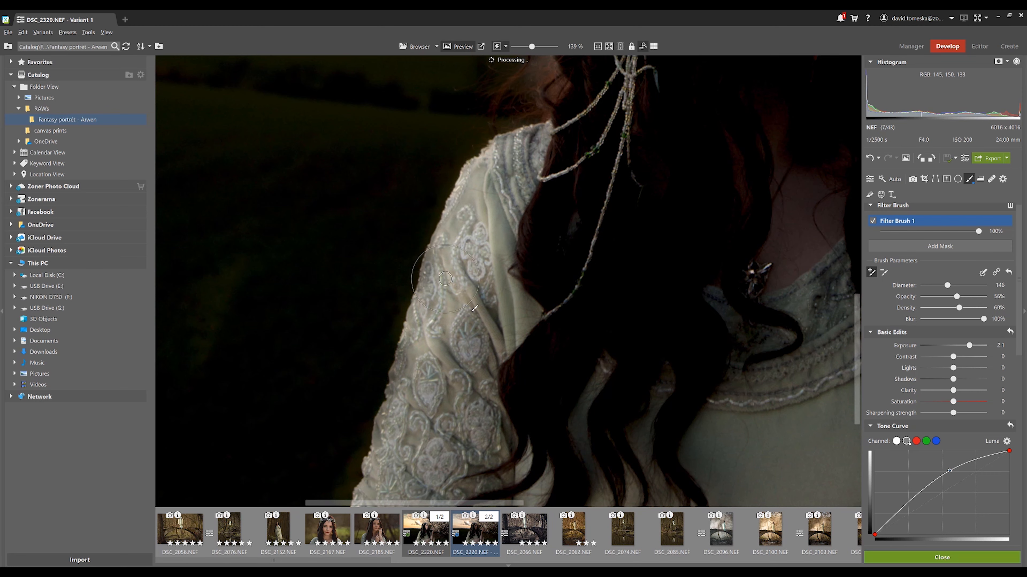
# Undo the last brush stroke on the sleeve and set the masked area's lights to 23.
pyautogui.click(870, 159)
pyautogui.click(605, 46)
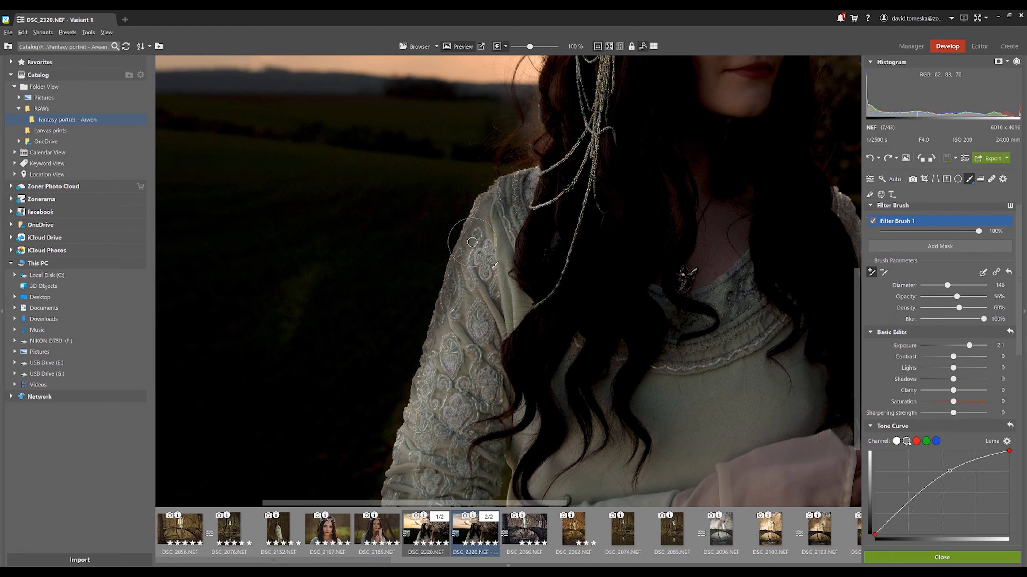
pyautogui.click(609, 46)
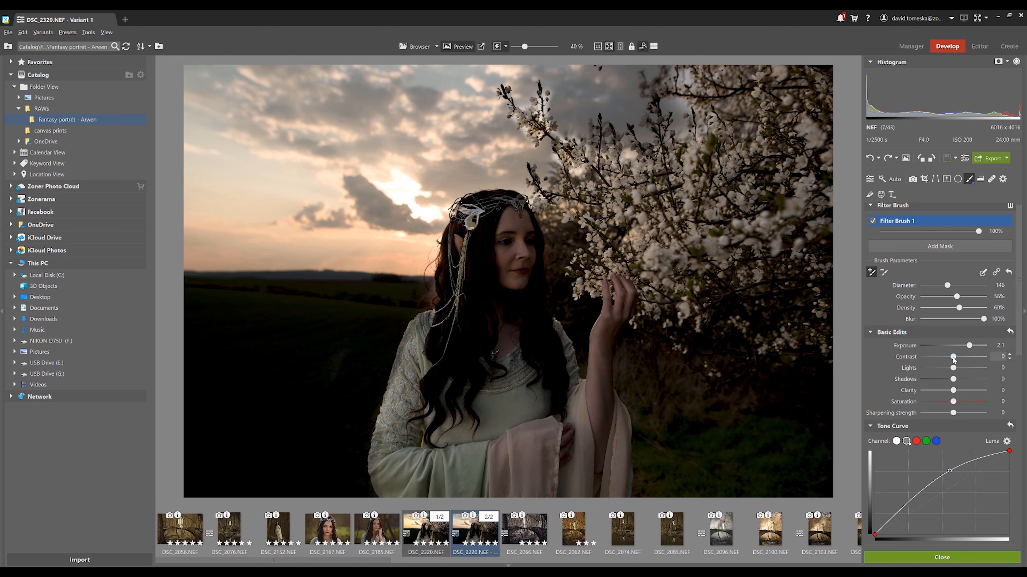
pyautogui.click(960, 368)
# Draw a radial filter over the woman's face and adjust its oval to fit from forehead to chin.
pyautogui.click(958, 179)
pyautogui.moveTo(508, 241); pyautogui.dragTo(534, 285)
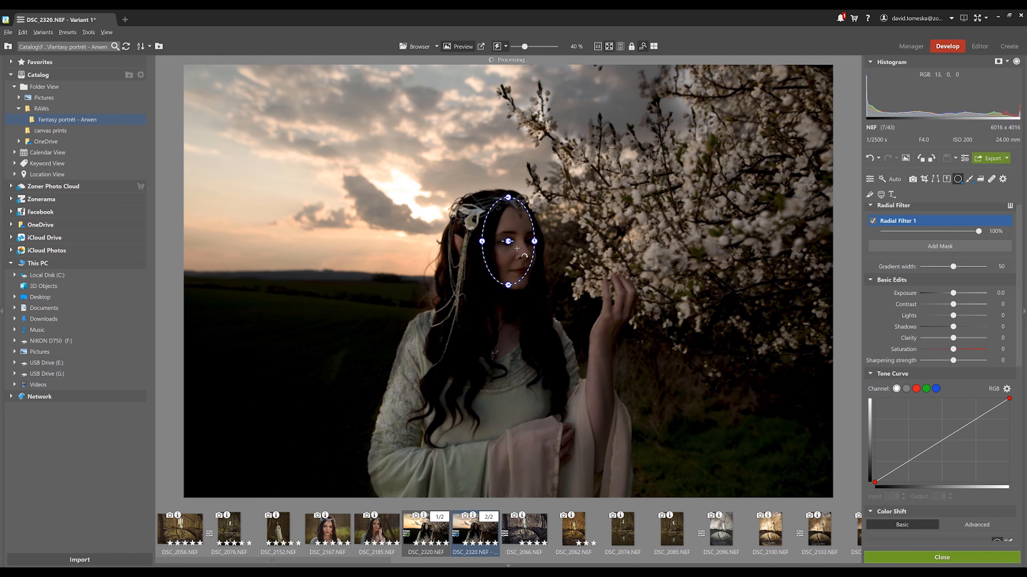
pyautogui.moveTo(508, 240); pyautogui.dragTo(515, 250)
pyautogui.moveTo(517, 295); pyautogui.dragTo(516, 298)
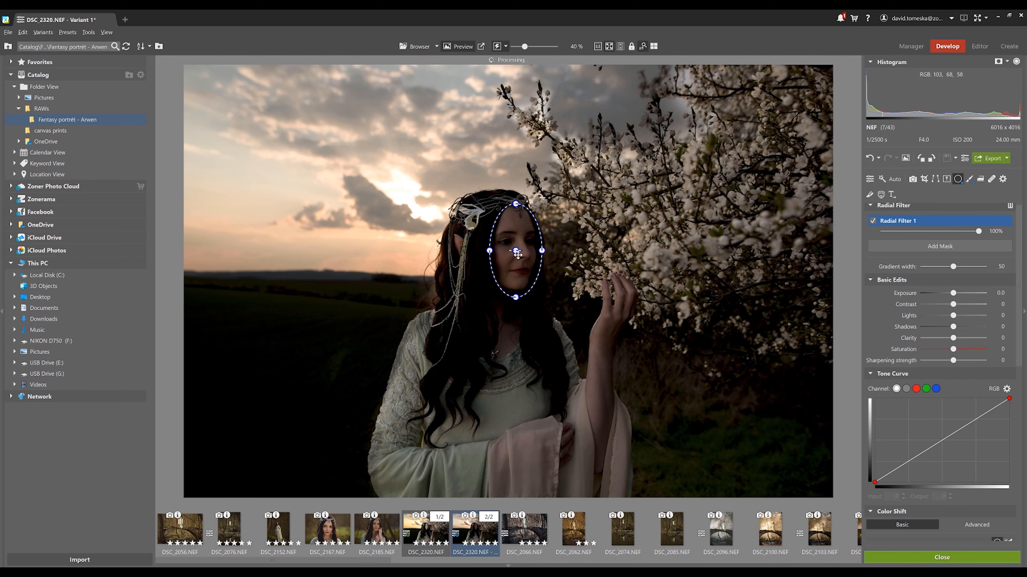
pyautogui.moveTo(516, 251); pyautogui.dragTo(516, 248)
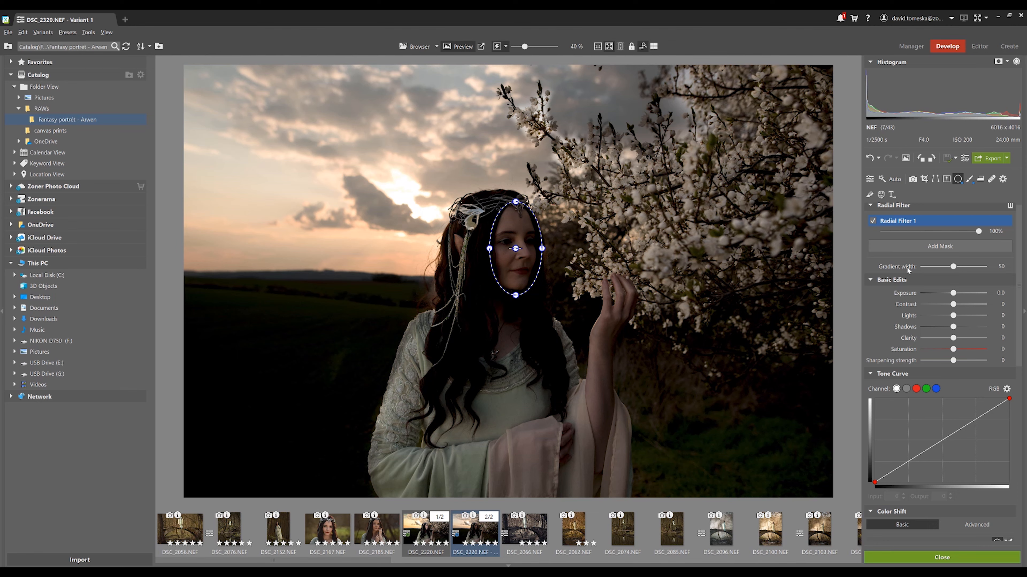
# Set the face radial filter's gradient width to 90 and its exposure to 0.9.
pyautogui.moveTo(954, 267); pyautogui.dragTo(978, 271)
pyautogui.moveTo(978, 270)
pyautogui.mouseDown()
pyautogui.moveTo(986, 266)
pyautogui.moveTo(975, 268)
pyautogui.mouseUp()
pyautogui.click(961, 293)
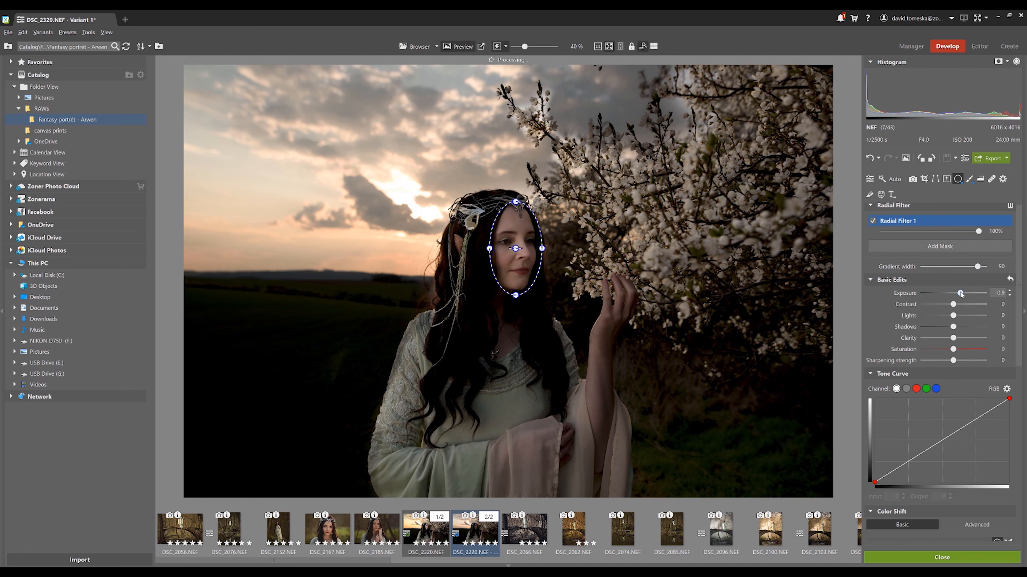
# Brighten the face with a Luma tone curve point at input 122, output 145, and close the radial filter.
pyautogui.click(907, 389)
pyautogui.moveTo(937, 444); pyautogui.dragTo(938, 434)
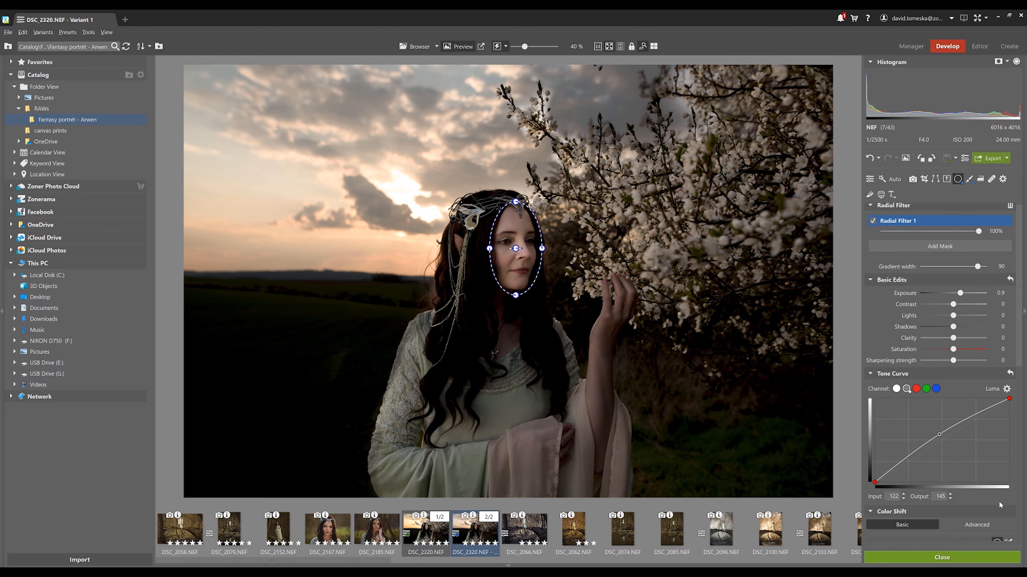
pyautogui.click(959, 555)
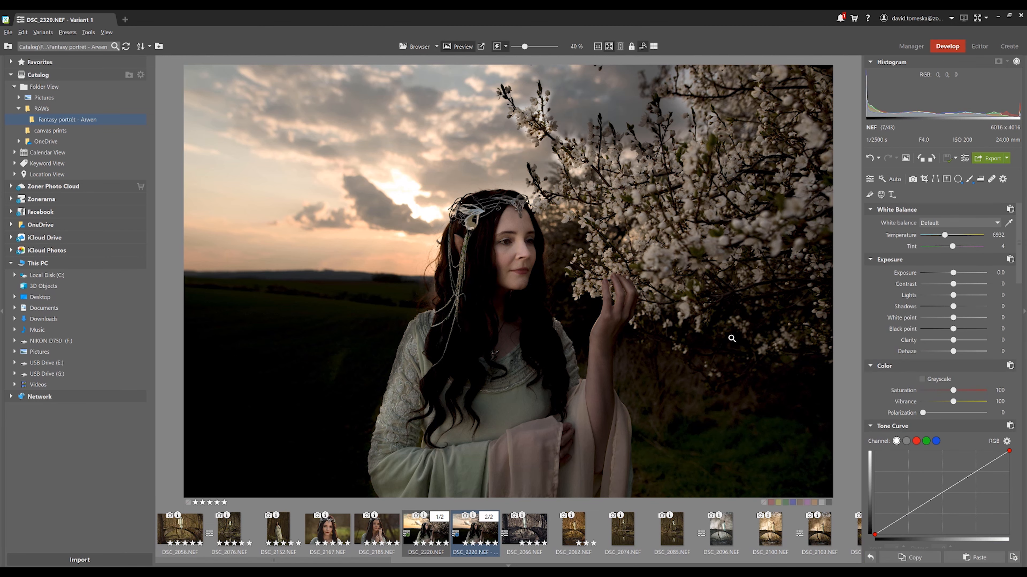
# Add a second Filter Brush mask and paint it over the woman's neck area.
pyautogui.click(969, 179)
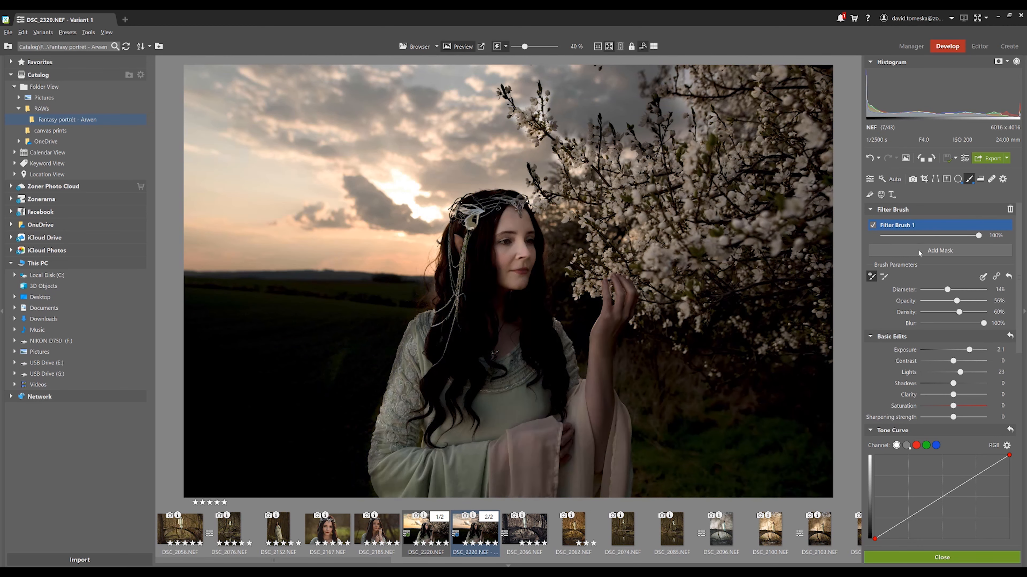
pyautogui.click(917, 249)
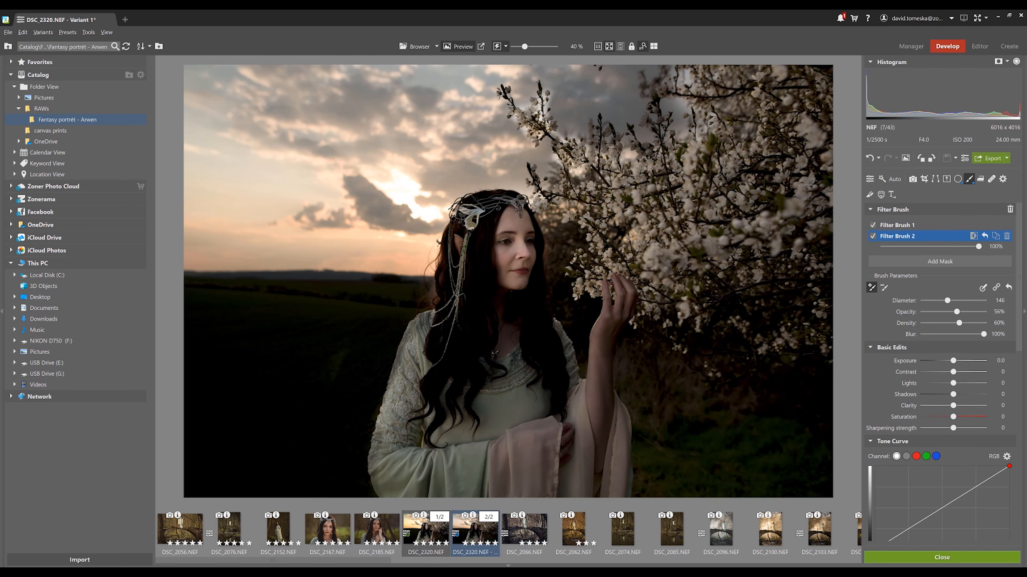
pyautogui.scroll(4, 512, 314)
pyautogui.moveTo(527, 298)
pyautogui.mouseDown()
pyautogui.moveTo(485, 294)
pyautogui.moveTo(535, 312)
pyautogui.moveTo(501, 329)
pyautogui.moveTo(459, 331)
pyautogui.moveTo(520, 340)
pyautogui.moveTo(534, 317)
pyautogui.moveTo(475, 335)
pyautogui.moveTo(493, 303)
pyautogui.moveTo(483, 330)
pyautogui.moveTo(487, 293)
pyautogui.mouseUp()
# Set the second brush mask's exposure to 0.6, add a Luma curve point at input 120, output 142, and close the filter.
pyautogui.click(964, 361)
pyautogui.click(964, 361)
pyautogui.click(908, 458)
pyautogui.scroll(-3, 1007, 322)
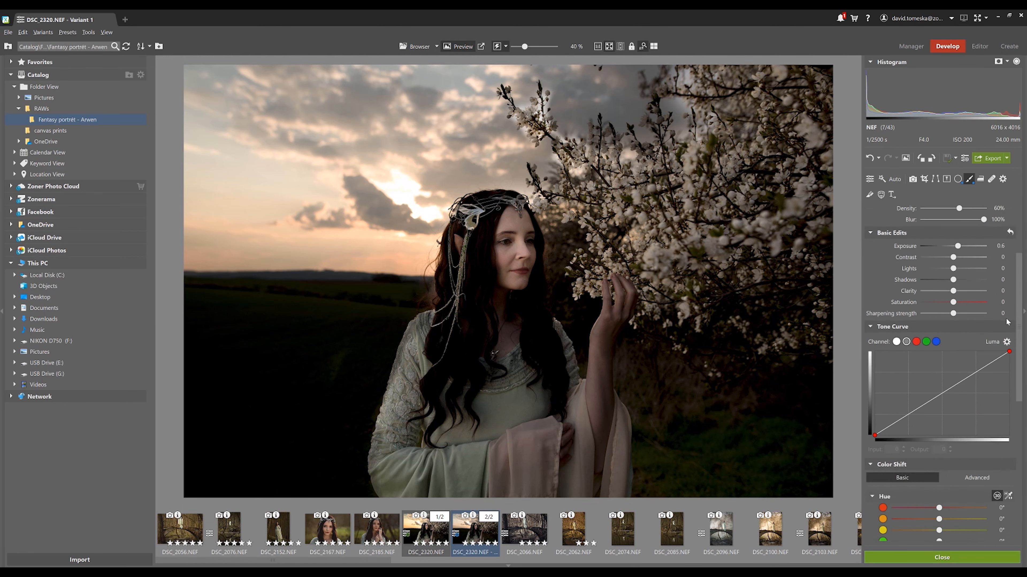
pyautogui.moveTo(940, 393); pyautogui.dragTo(938, 389)
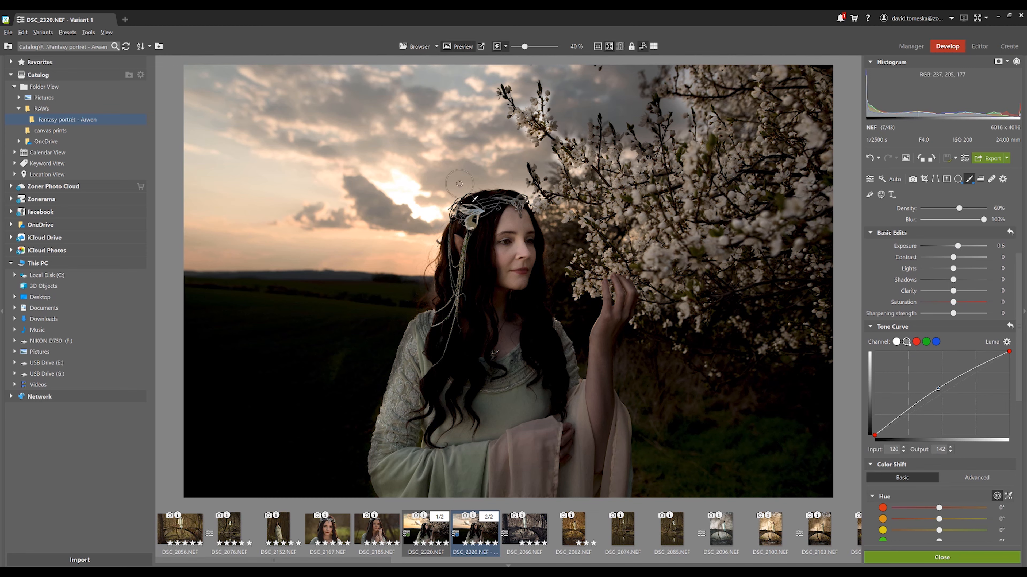
pyautogui.click(943, 558)
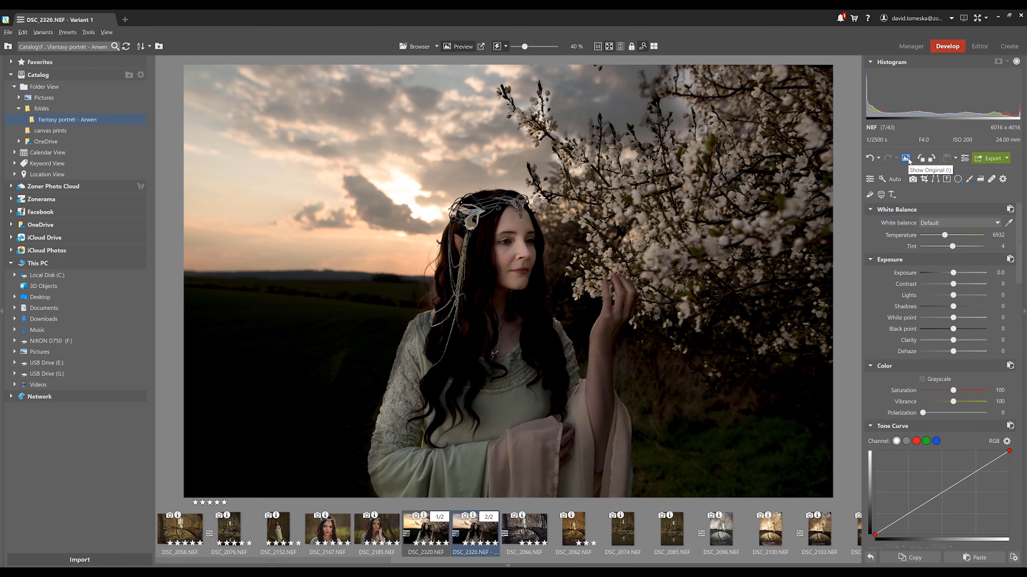
# Compare the edit with the original and examine the mask edges around the blossoms up close.
pyautogui.click(908, 161)
pyautogui.click(908, 161)
pyautogui.click(545, 107)
pyautogui.scroll(5, 545, 107)
pyautogui.moveTo(545, 107); pyautogui.dragTo(542, 191)
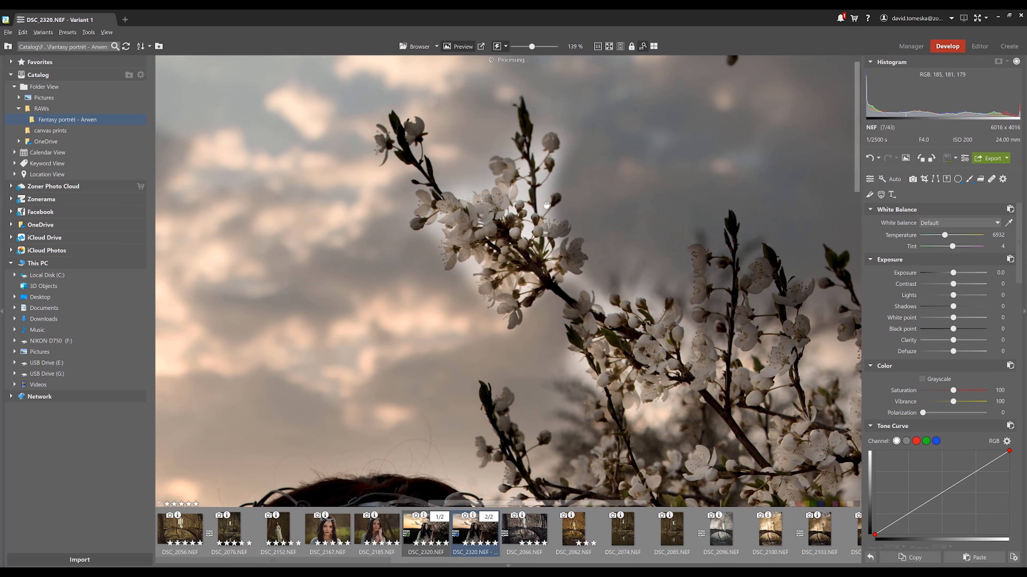
pyautogui.click(609, 47)
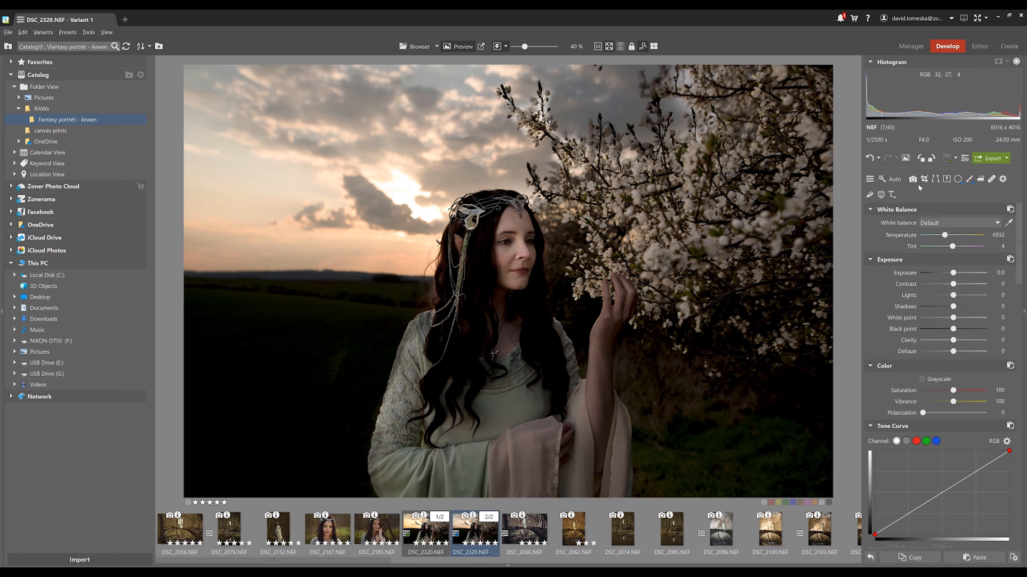
# Brighten the whole photo with exposure 0.3 and a Luma tone curve point at input 151, output 171.
pyautogui.scroll(5, 947, 277)
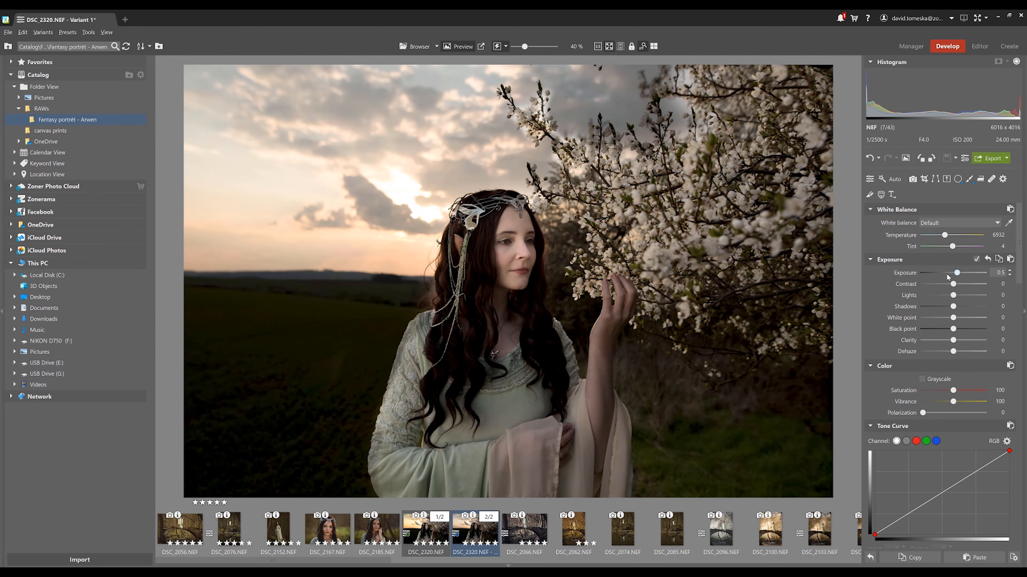
pyautogui.scroll(-1, 947, 278)
pyautogui.scroll(-1, 948, 277)
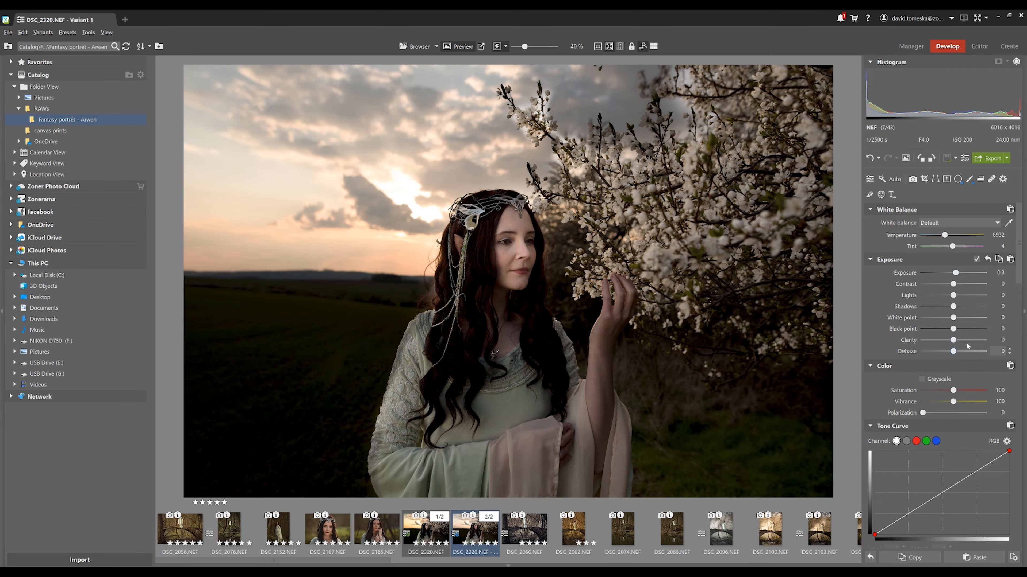
pyautogui.click(906, 441)
pyautogui.moveTo(948, 489); pyautogui.dragTo(954, 478)
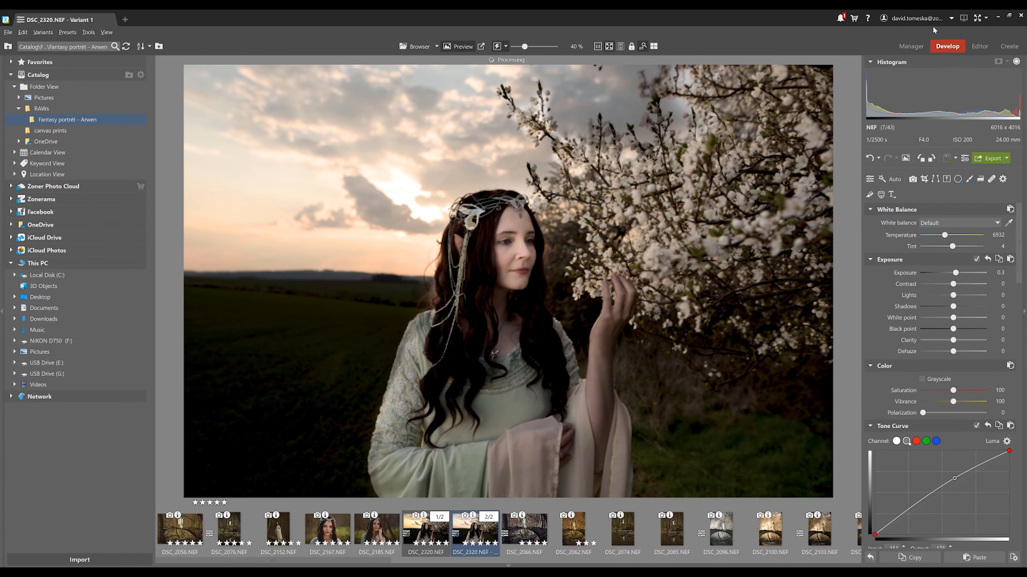
# Lower the face radial filter's exposure to 0.6 and close the filter.
pyautogui.click(958, 181)
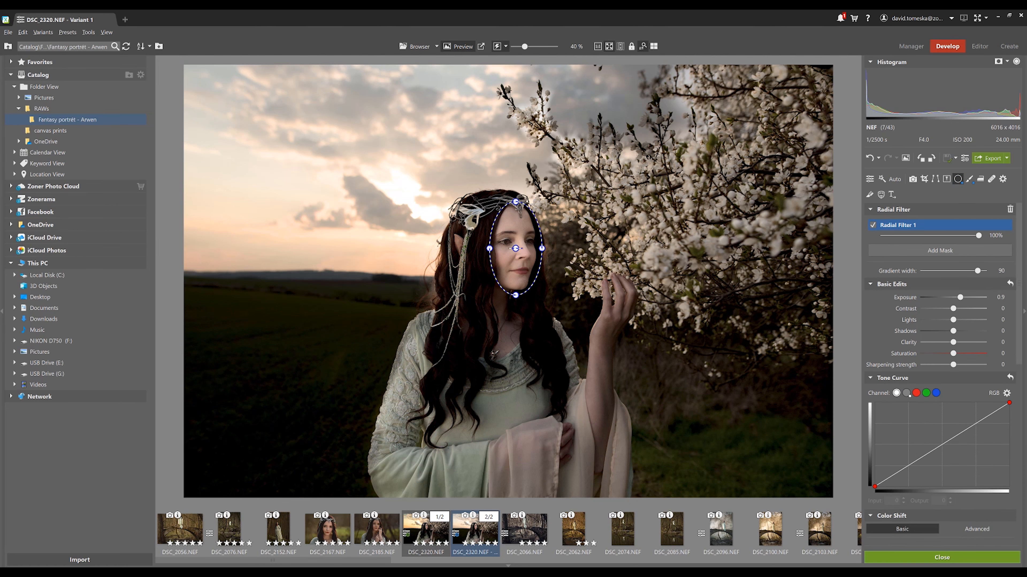
pyautogui.moveTo(960, 298); pyautogui.dragTo(958, 299)
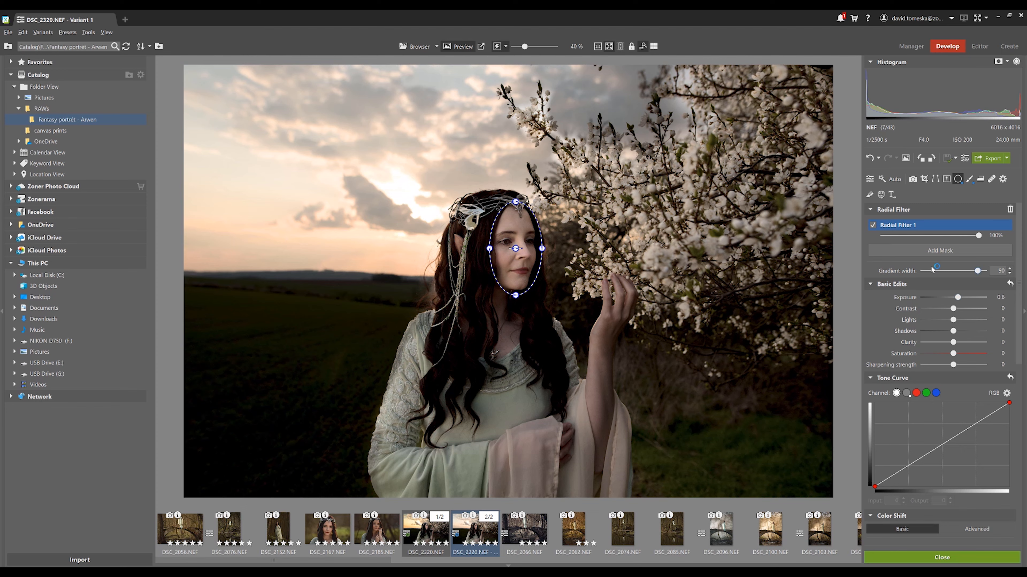
pyautogui.click(955, 559)
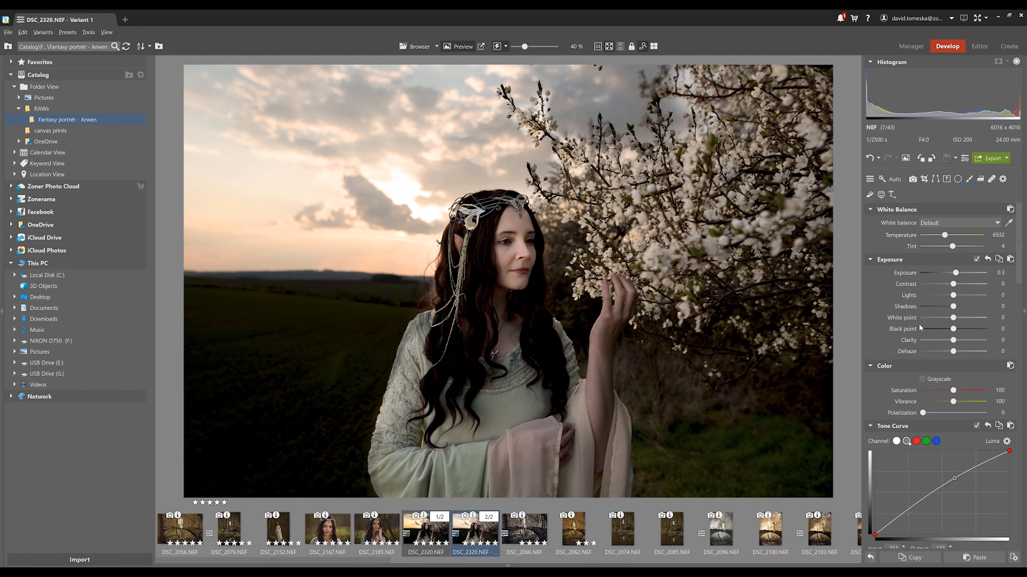
# Set the whole photo's dehaze to 61 and contrast to 5.
pyautogui.click(972, 351)
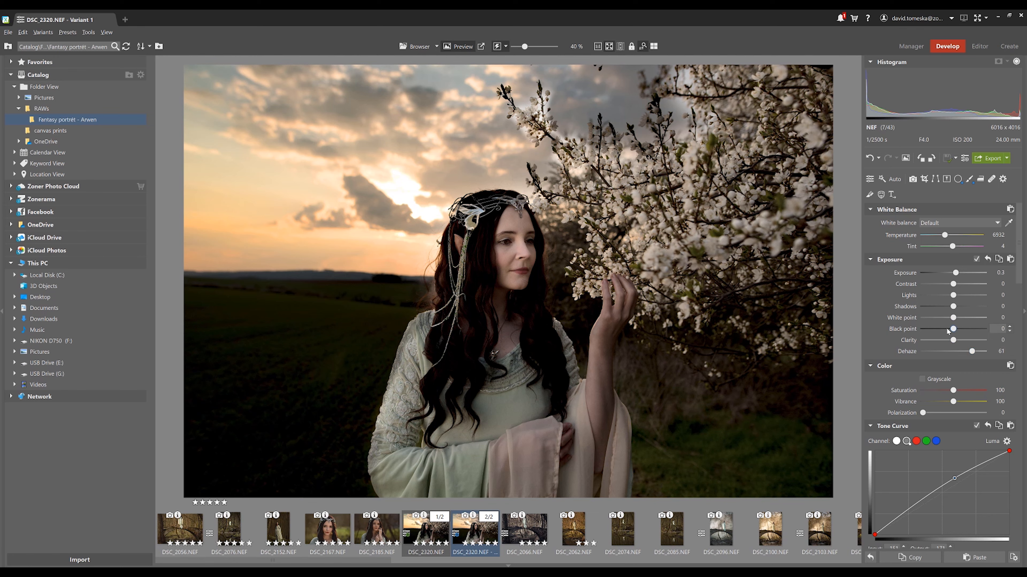
pyautogui.moveTo(954, 285); pyautogui.dragTo(961, 286)
pyautogui.moveTo(954, 284); pyautogui.dragTo(956, 286)
# Set the white point to 30 and the white balance temperature to 6550.
pyautogui.click(961, 319)
pyautogui.moveTo(960, 318); pyautogui.dragTo(960, 318)
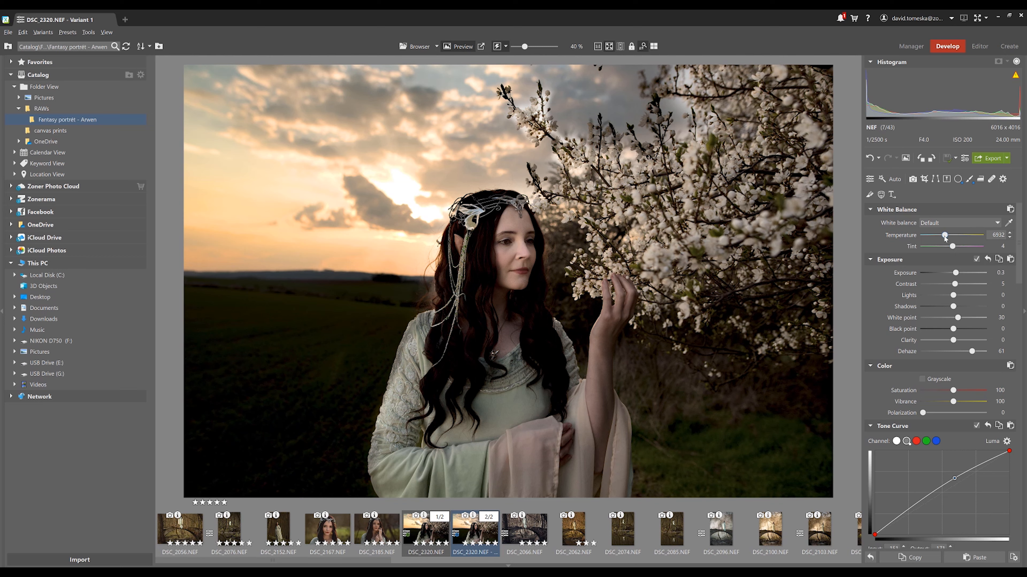
pyautogui.moveTo(945, 238); pyautogui.dragTo(943, 238)
# Boost the sky's Color Shift saturation by sampling the image, with cyan at 100, blue at 68, orange at 13 and red at 2.
pyautogui.scroll(-5, 1022, 254)
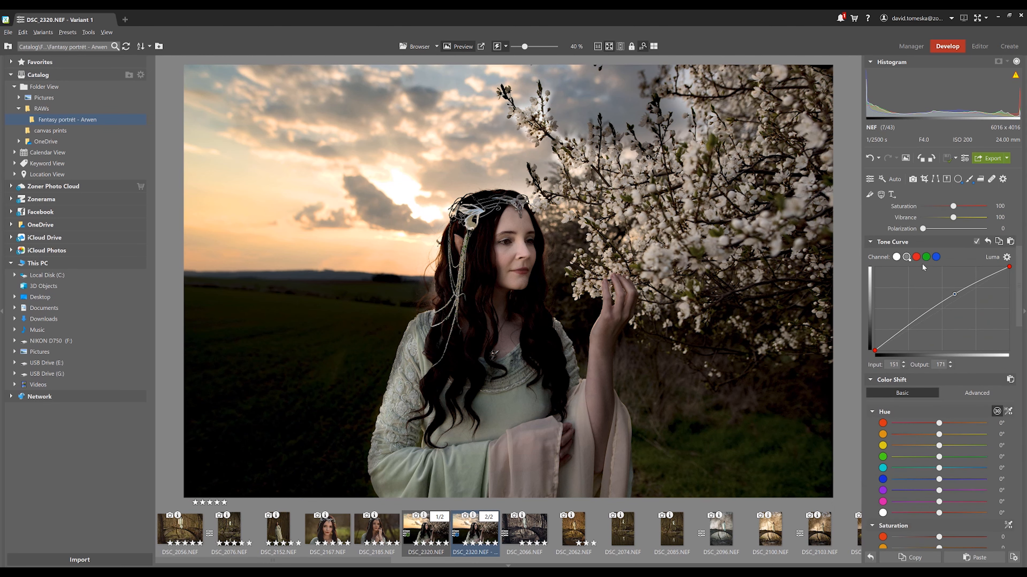
pyautogui.moveTo(1021, 288); pyautogui.dragTo(1017, 328)
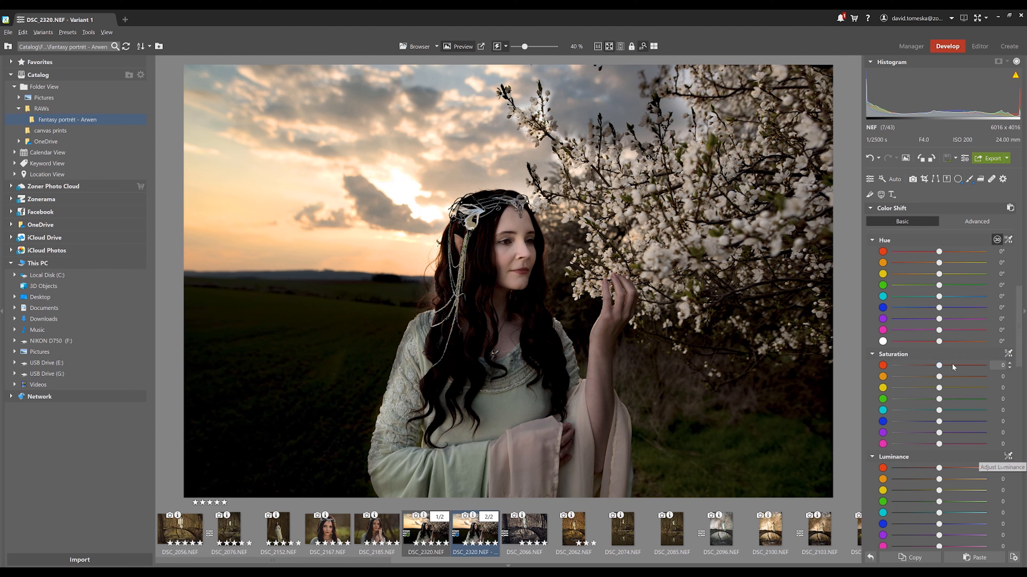
pyautogui.click(1008, 357)
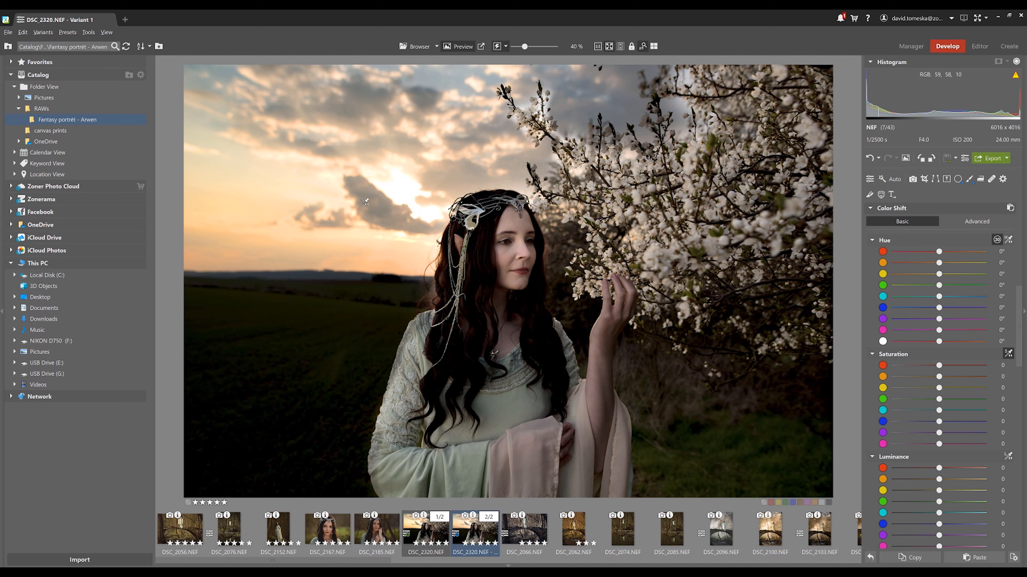
pyautogui.click(434, 73)
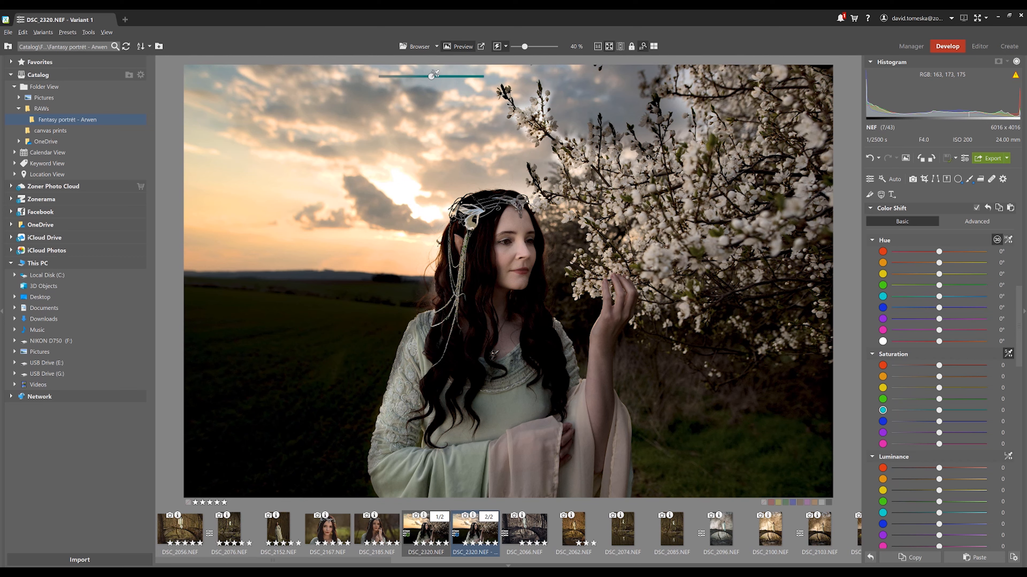
pyautogui.moveTo(433, 74); pyautogui.dragTo(483, 75)
pyautogui.moveTo(253, 231)
pyautogui.mouseDown()
pyautogui.moveTo(271, 231)
pyautogui.moveTo(256, 231)
pyautogui.mouseUp()
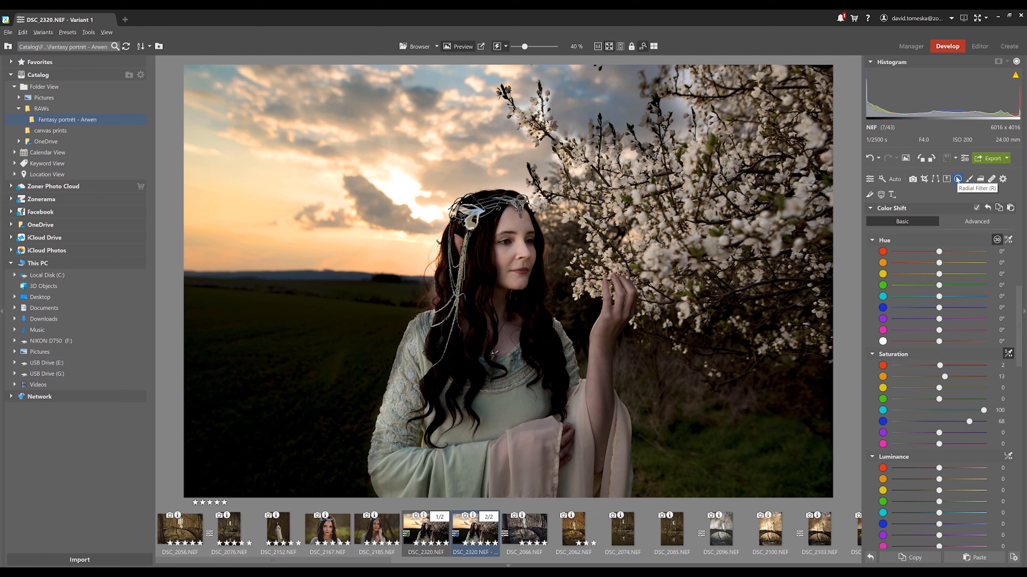
# Try a second radial filter mask, moved and stretched into a wide oval over the sunset clouds.
pyautogui.click(958, 179)
pyautogui.click(958, 180)
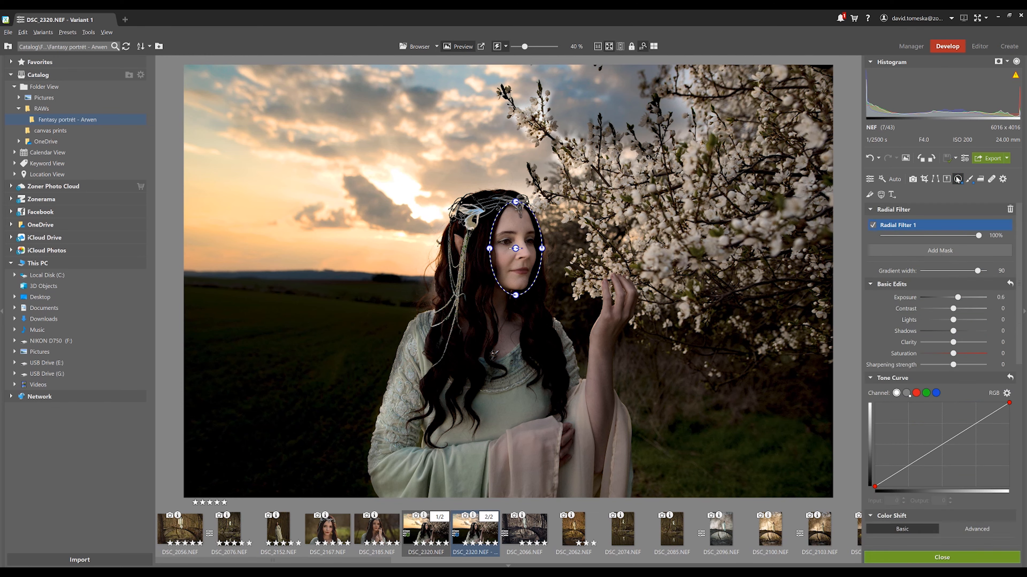
pyautogui.click(951, 253)
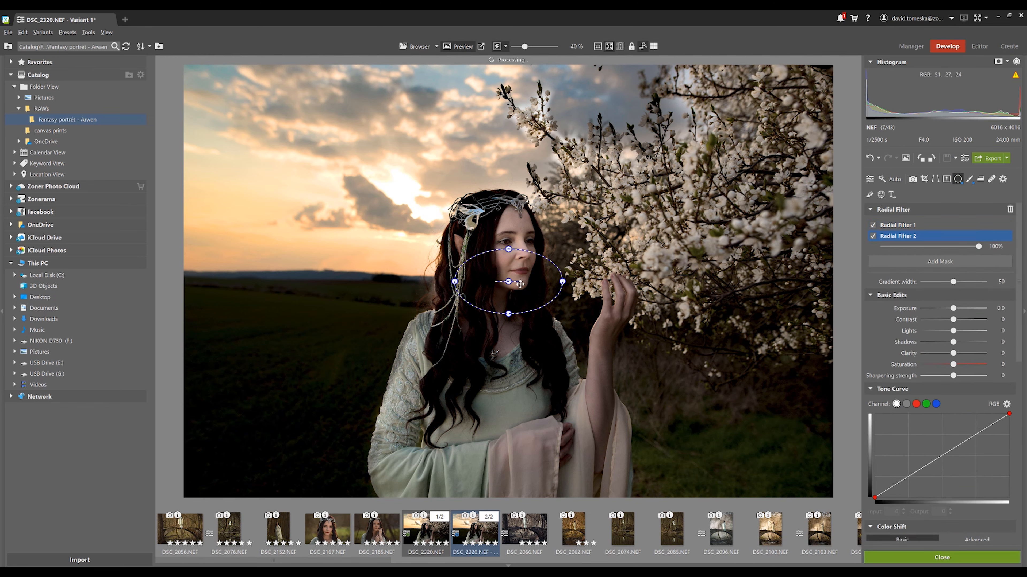
pyautogui.moveTo(512, 285); pyautogui.dragTo(291, 160)
pyautogui.moveTo(361, 165); pyautogui.dragTo(428, 165)
pyautogui.moveTo(304, 197); pyautogui.dragTo(304, 233)
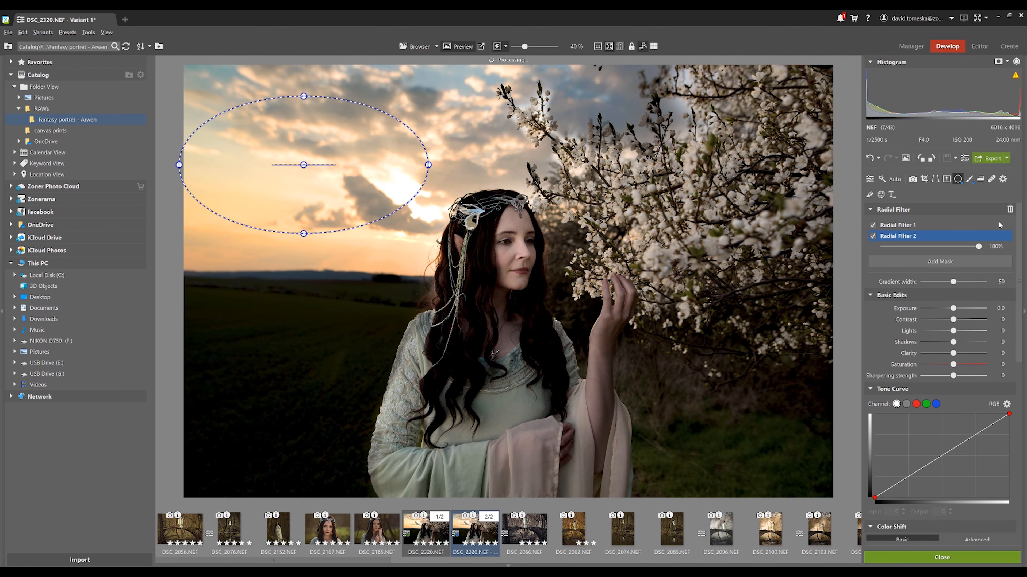
# Try a red hue shift of 19° in the sky mask, delete that mask and close the radial filter.
pyautogui.scroll(-5, 1023, 246)
pyautogui.moveTo(938, 342); pyautogui.dragTo(967, 343)
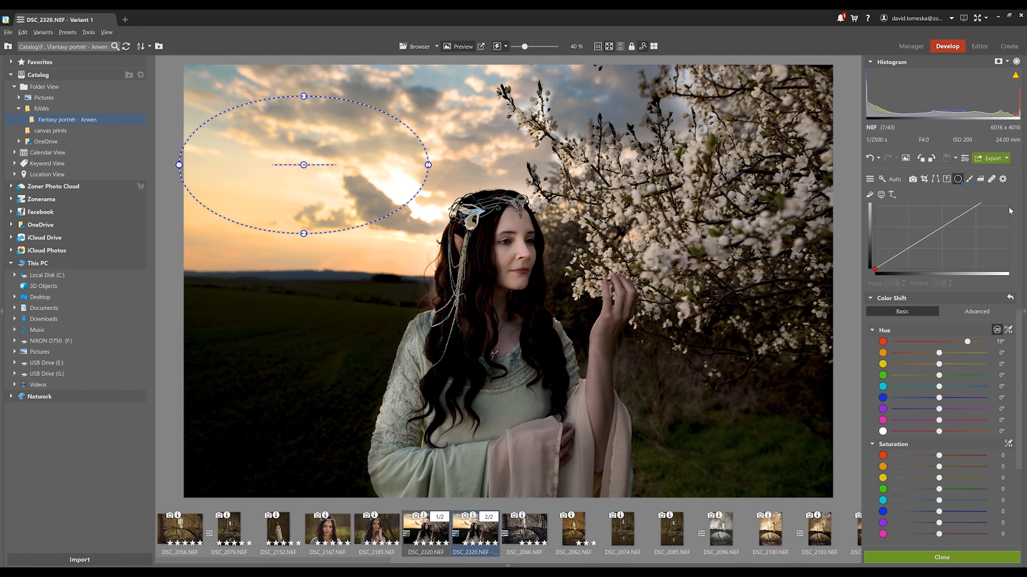
pyautogui.scroll(4, 1021, 274)
pyautogui.moveTo(1021, 272); pyautogui.dragTo(1020, 239)
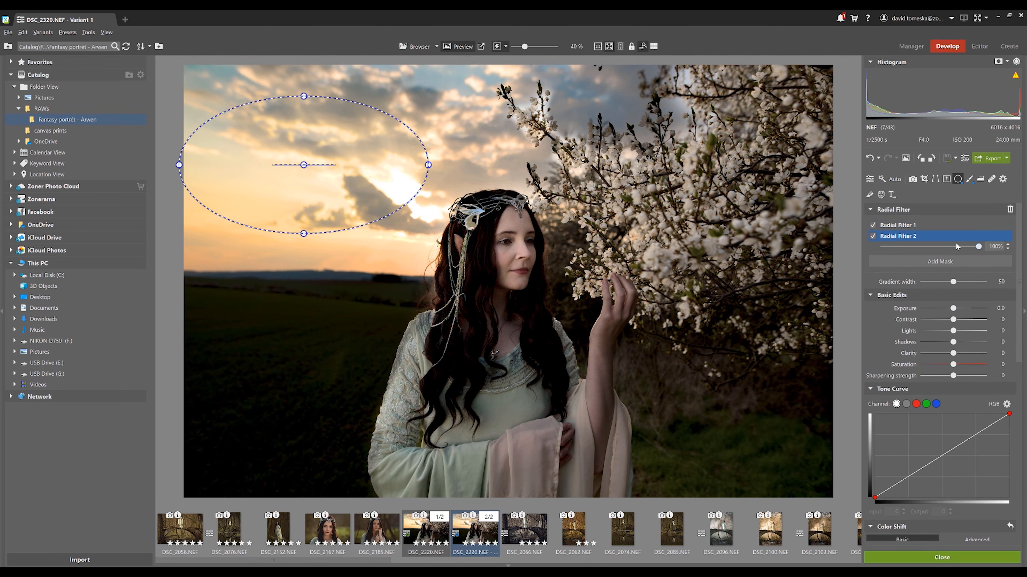
pyautogui.click(1004, 237)
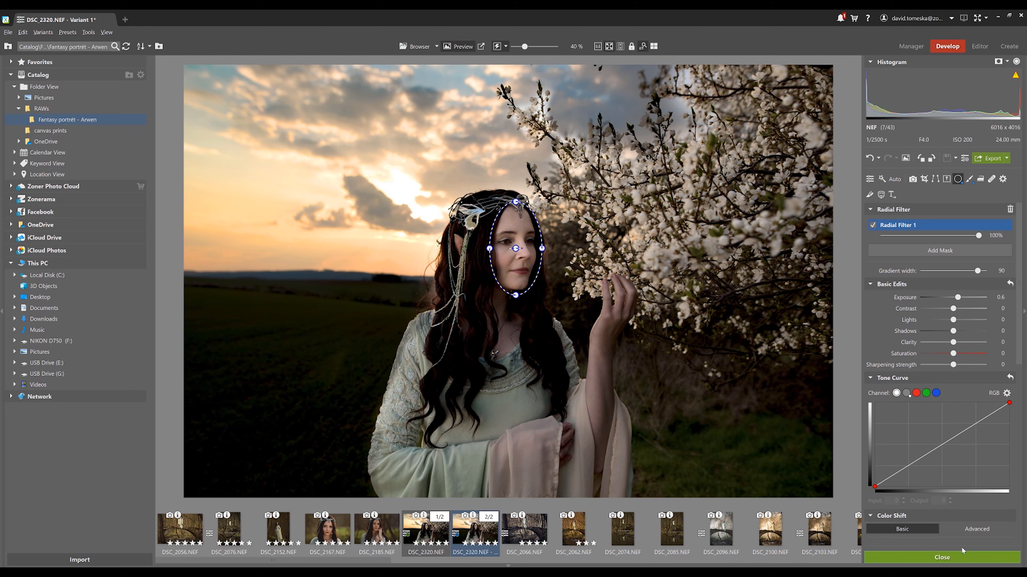
pyautogui.click(958, 557)
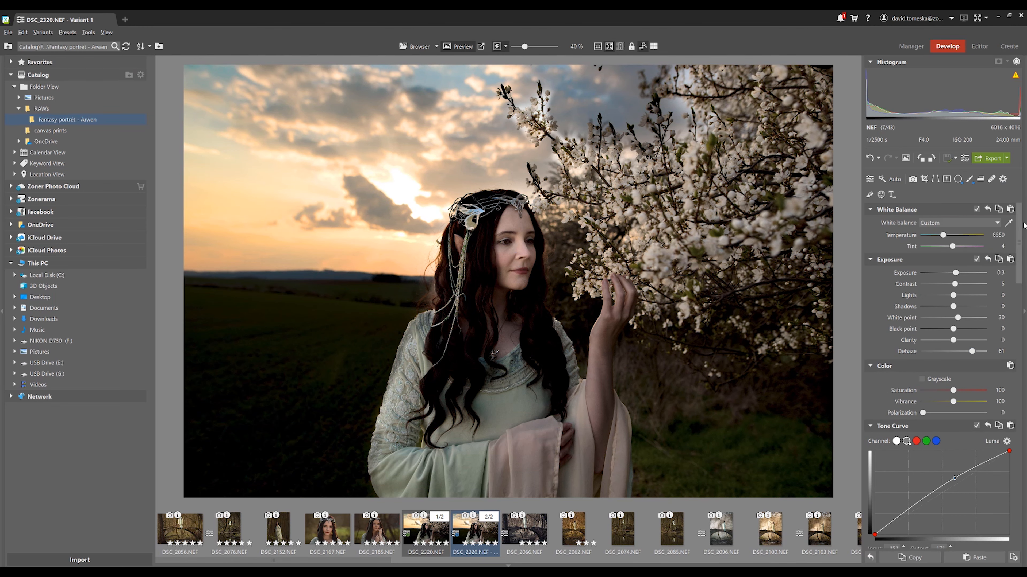
# Try a blue Split Toning tint in the shadows with hue 226° and saturation 39, and move the shadows back to neutral.
pyautogui.moveTo(1021, 234); pyautogui.dragTo(1006, 383)
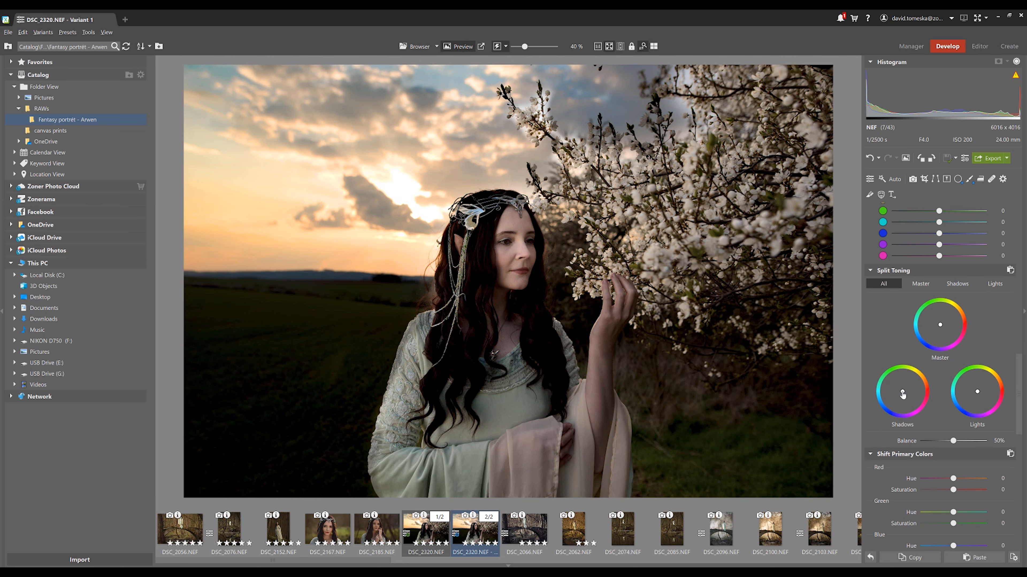
pyautogui.click(903, 393)
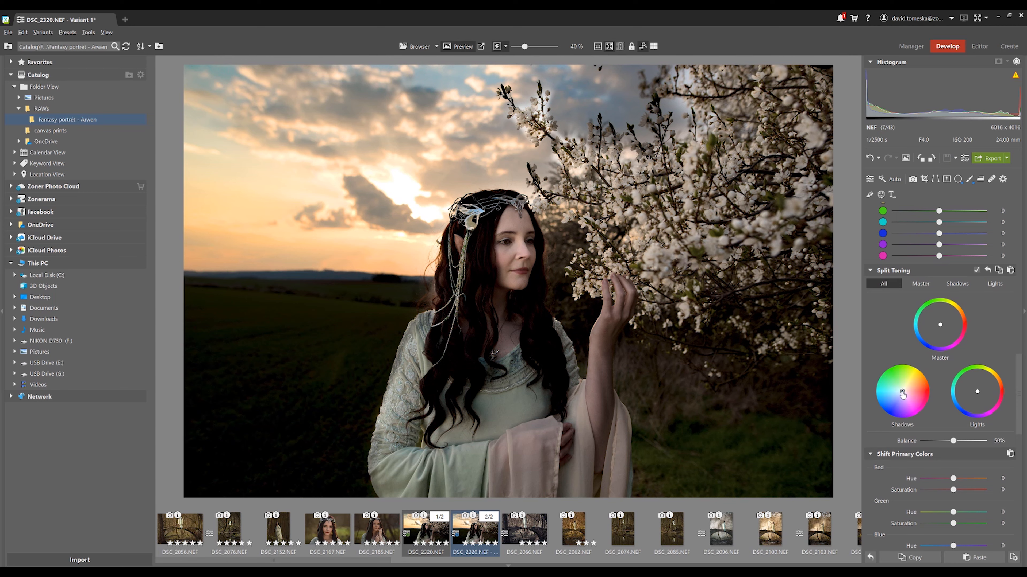
pyautogui.moveTo(902, 393); pyautogui.dragTo(897, 398)
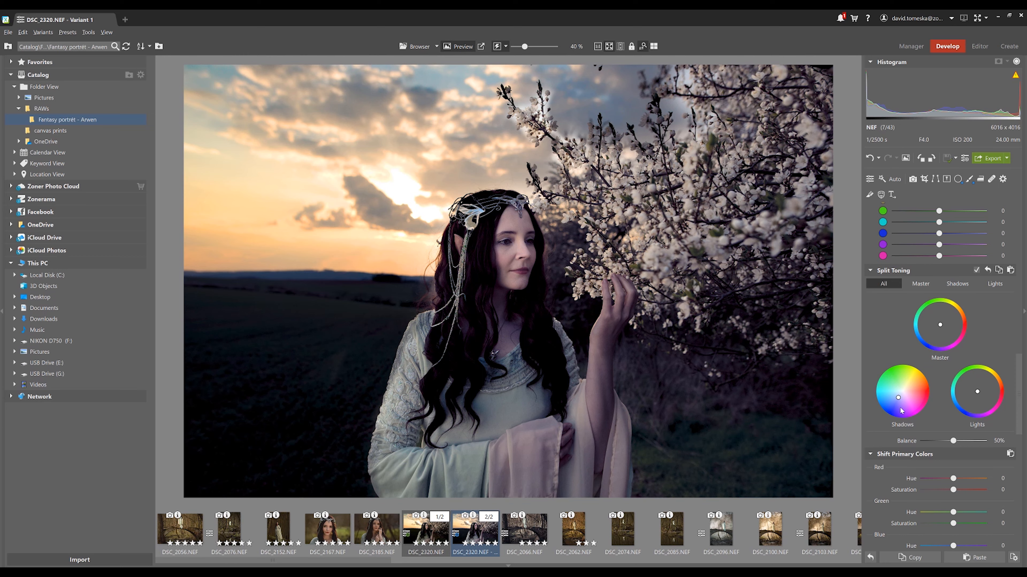
pyautogui.moveTo(898, 398)
pyautogui.mouseDown()
pyautogui.moveTo(895, 379)
pyautogui.moveTo(897, 403)
pyautogui.mouseUp()
pyautogui.click(958, 284)
pyautogui.moveTo(960, 374)
pyautogui.mouseDown()
pyautogui.moveTo(952, 375)
pyautogui.moveTo(962, 377)
pyautogui.mouseUp()
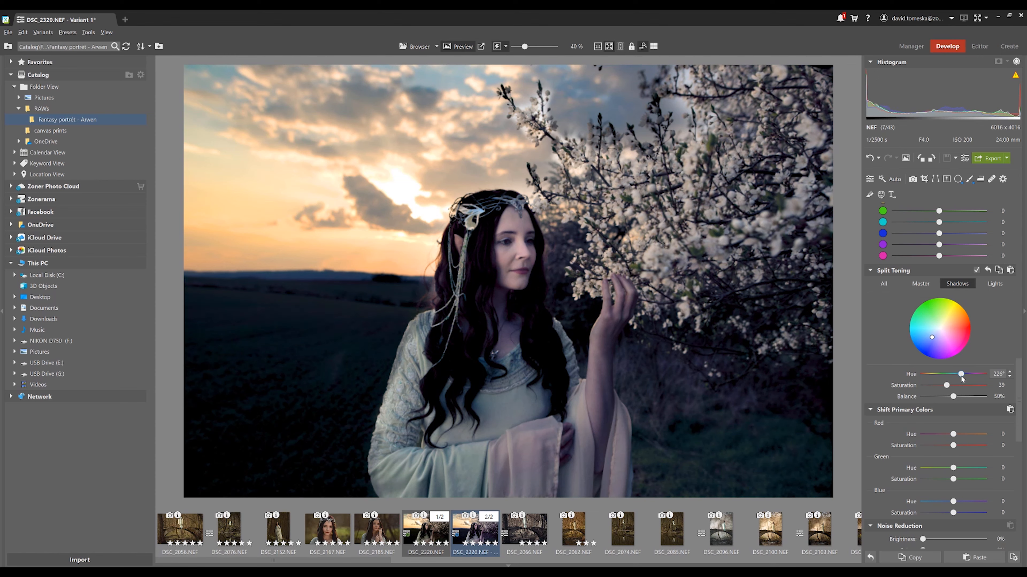
pyautogui.click(884, 284)
pyautogui.moveTo(899, 399); pyautogui.dragTo(902, 382)
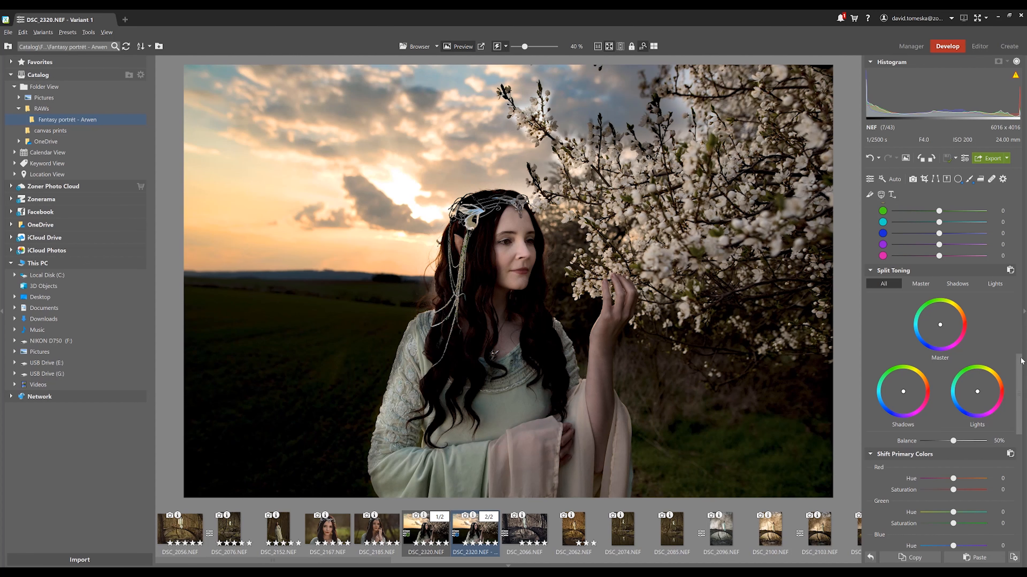
# Shift the Split Toning shadows very slightly off neutral, and set the red hue in Shift Primary Colors to 24.
pyautogui.scroll(-2, 1020, 361)
pyautogui.click(903, 330)
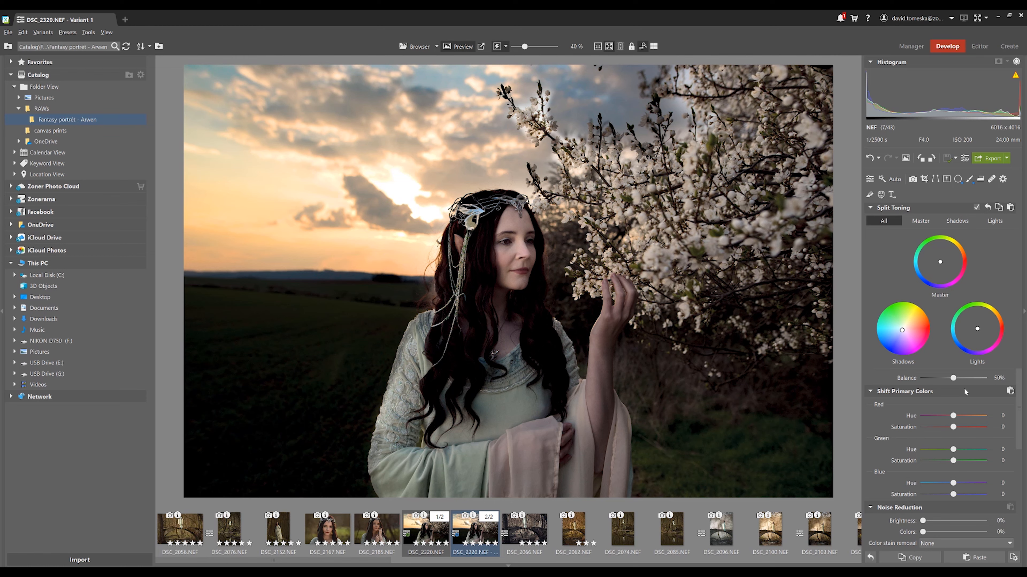
pyautogui.scroll(-3, 946, 356)
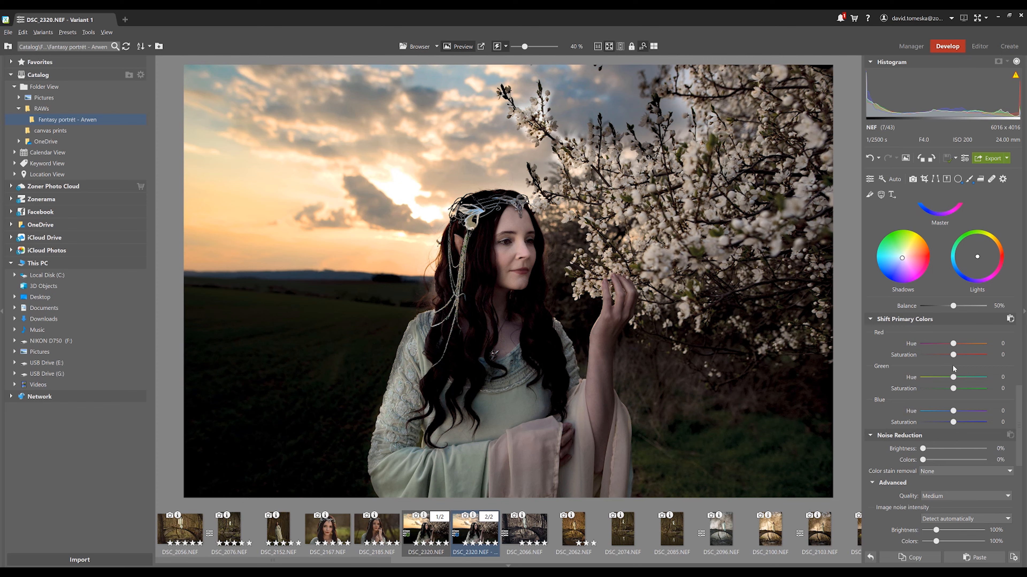
pyautogui.click(971, 344)
pyautogui.click(929, 344)
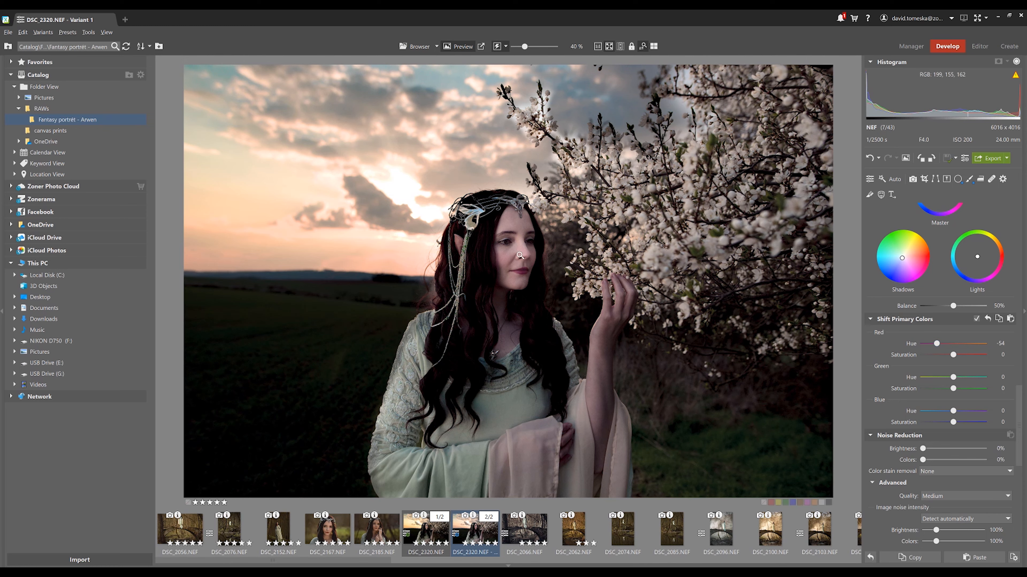
pyautogui.moveTo(935, 348); pyautogui.dragTo(968, 343)
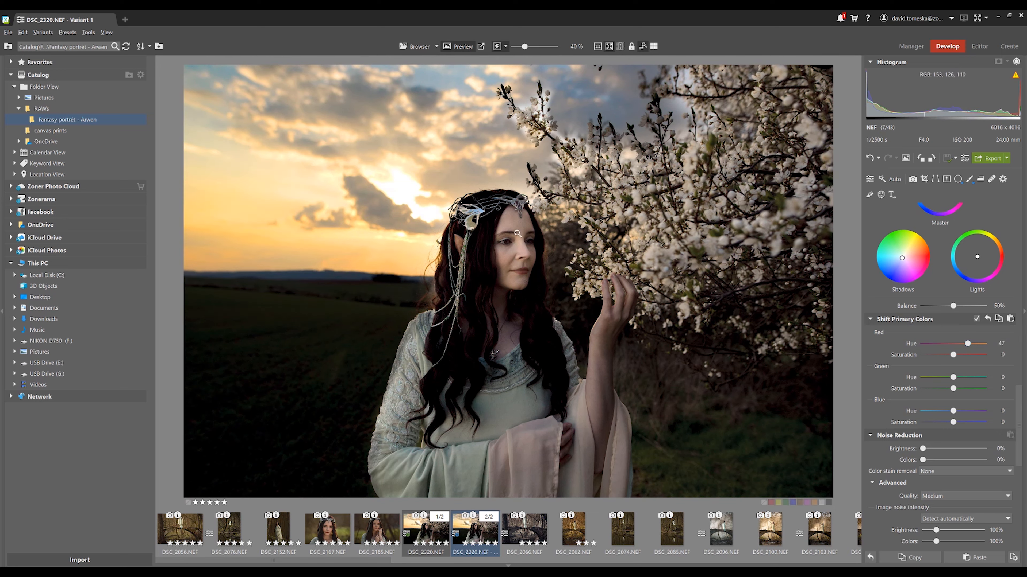
pyautogui.moveTo(967, 343); pyautogui.dragTo(961, 343)
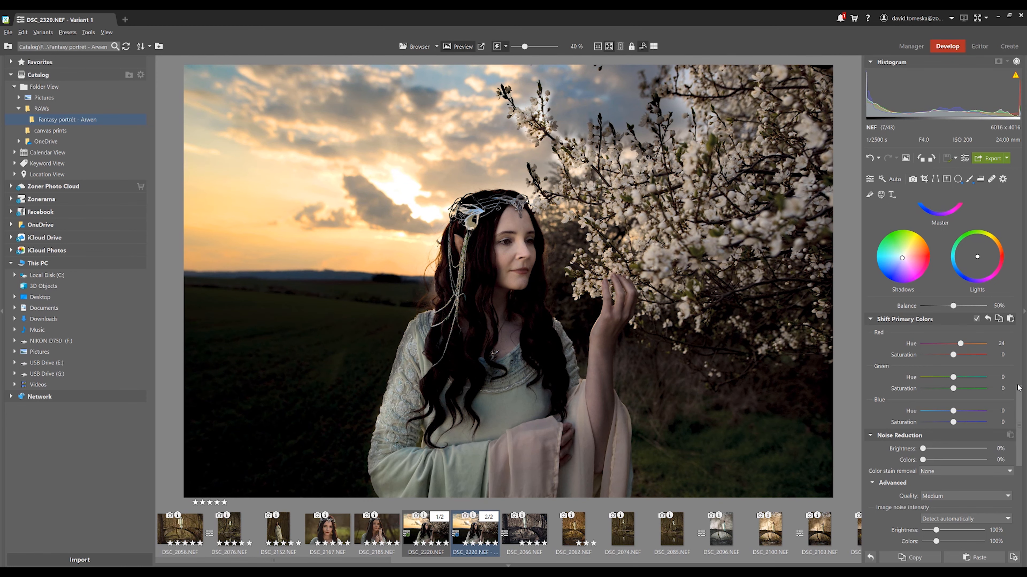
# Raise the brightness and color Noise Reduction while judging the effect on the woman's face up close.
pyautogui.scroll(10, 1014, 384)
pyautogui.scroll(-6, 1011, 380)
pyautogui.scroll(-8, 1008, 378)
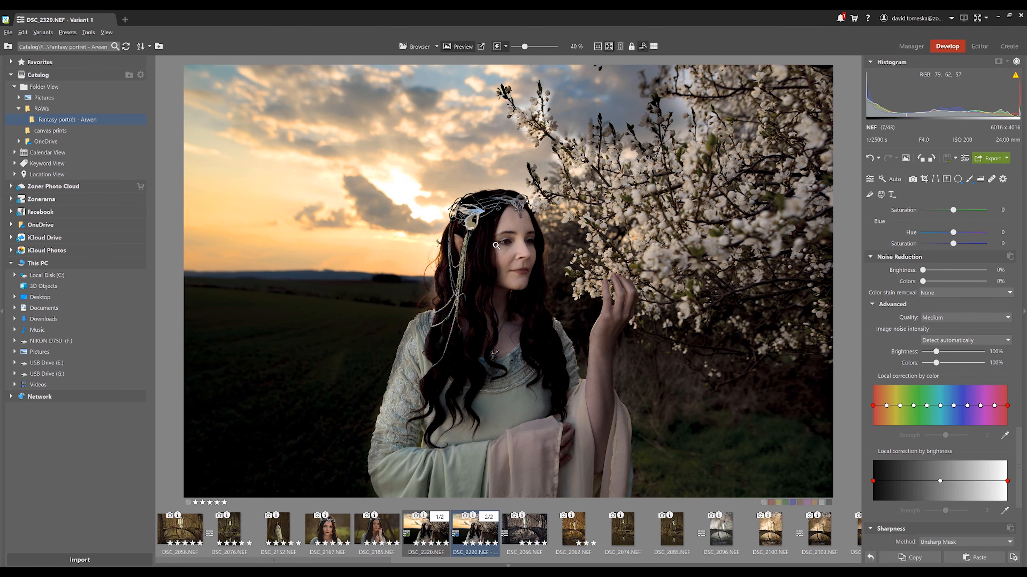
pyautogui.scroll(6, 496, 245)
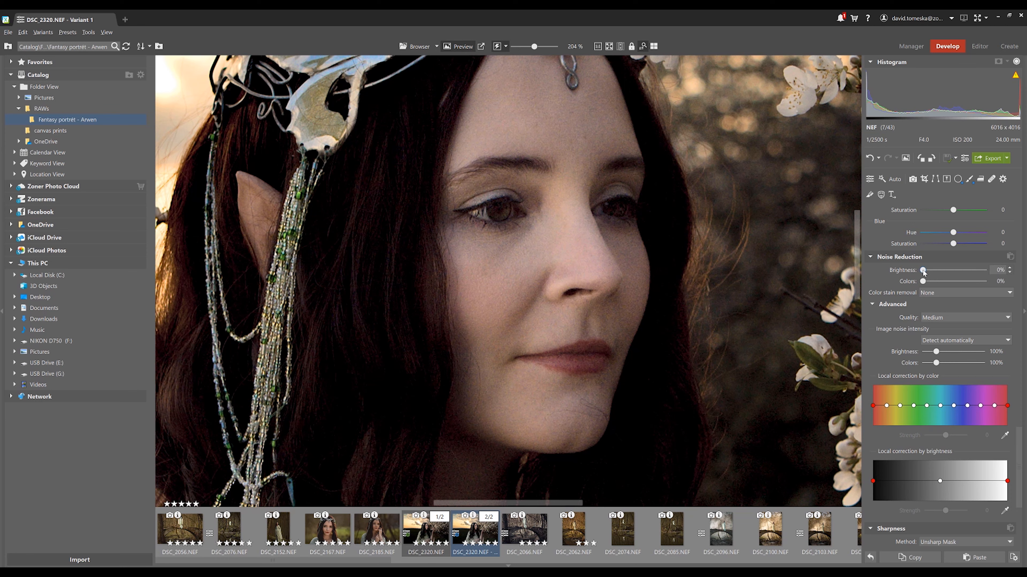
pyautogui.moveTo(923, 270)
pyautogui.mouseDown()
pyautogui.moveTo(959, 270)
pyautogui.moveTo(937, 284)
pyautogui.mouseUp()
pyautogui.moveTo(936, 282); pyautogui.dragTo(931, 282)
# Try Exposure vignetting at a strength of -27% on the whole photo.
pyautogui.moveTo(1017, 452); pyautogui.dragTo(1016, 490)
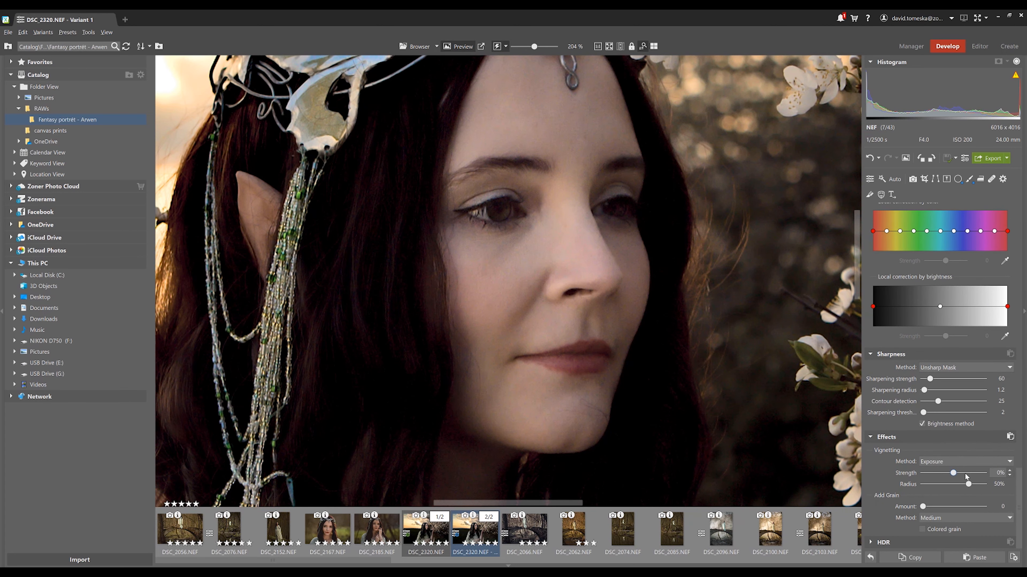
pyautogui.click(609, 46)
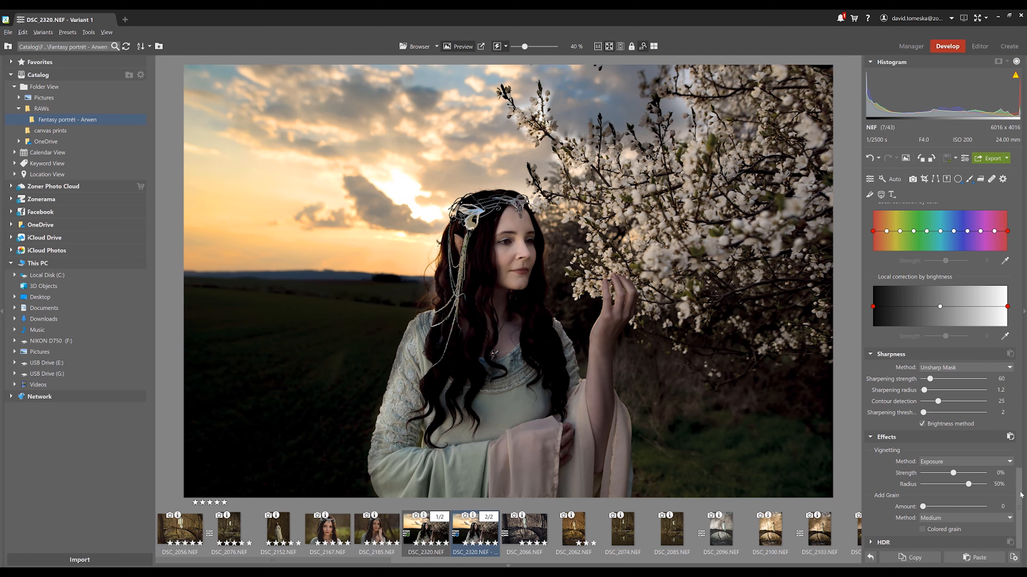
pyautogui.click(937, 465)
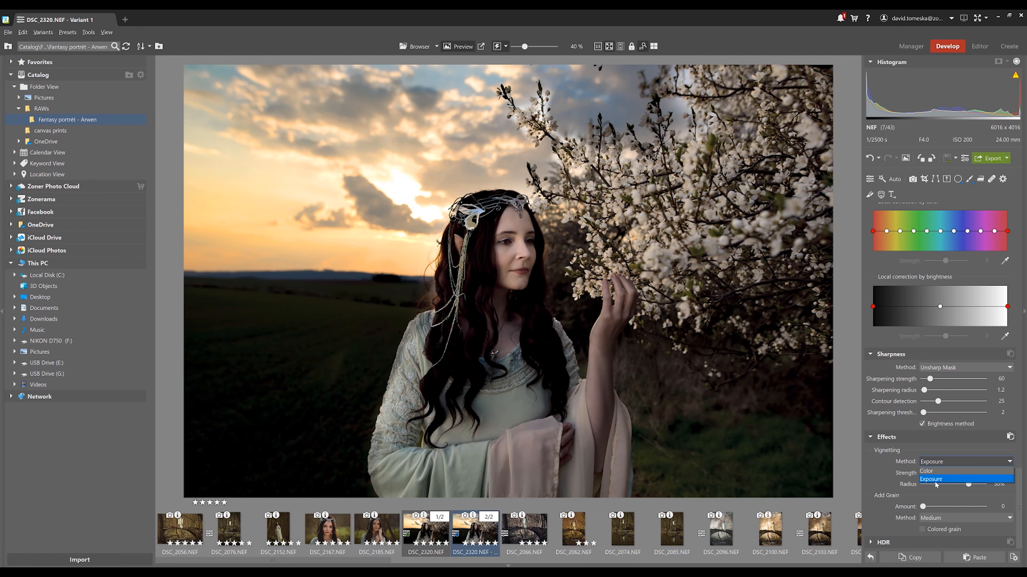
pyautogui.click(935, 482)
pyautogui.click(937, 473)
pyautogui.moveTo(938, 474); pyautogui.dragTo(946, 474)
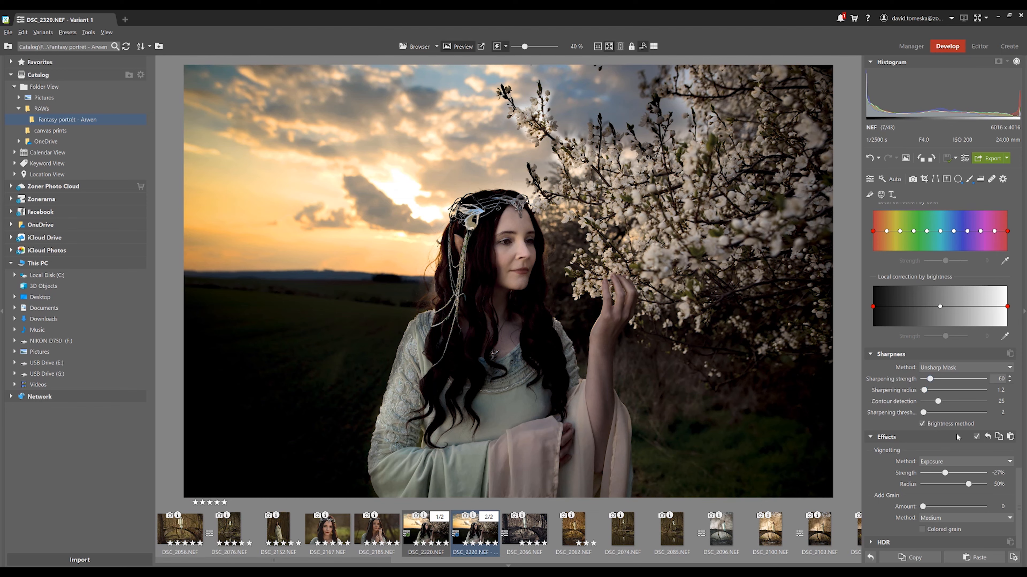
# Change the vignetting method to Color and set its strength to -30%.
pyautogui.click(947, 461)
pyautogui.click(949, 471)
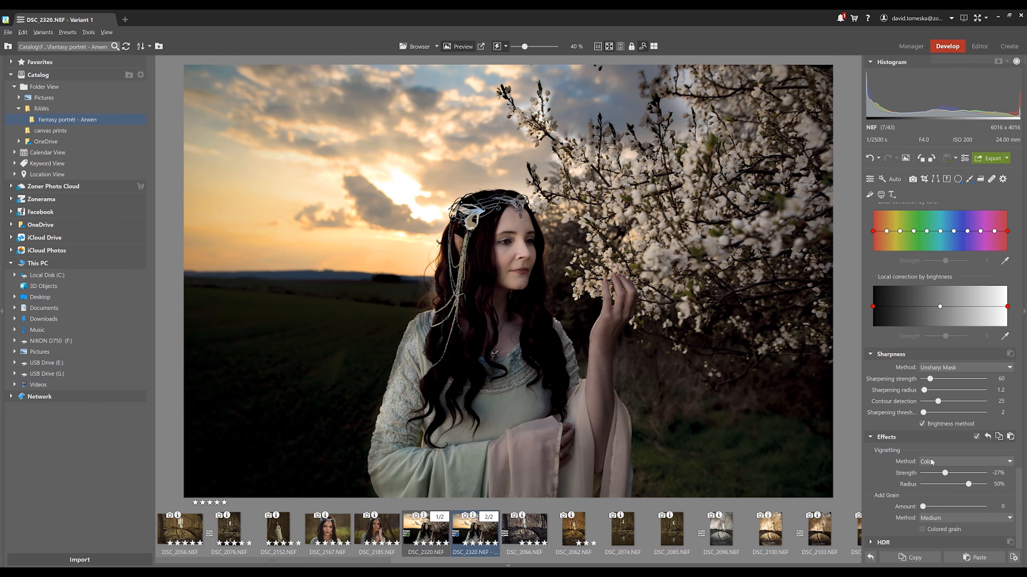
pyautogui.moveTo(945, 474); pyautogui.dragTo(944, 474)
# Compare the developed portrait with its original version and review the adjustment settings from the beginning.
pyautogui.click(908, 159)
pyautogui.click(906, 158)
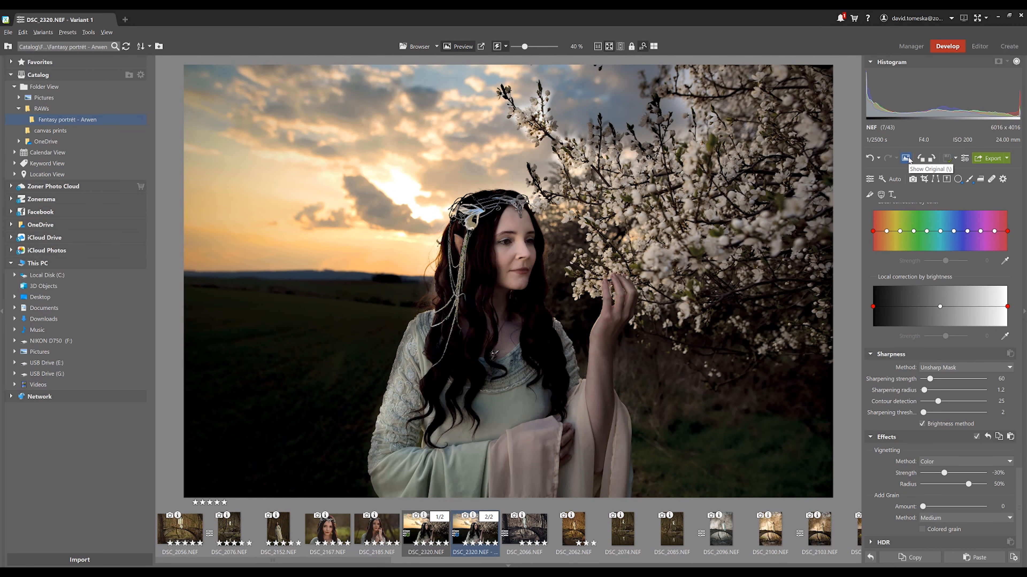
pyautogui.moveTo(1019, 508); pyautogui.dragTo(1019, 238)
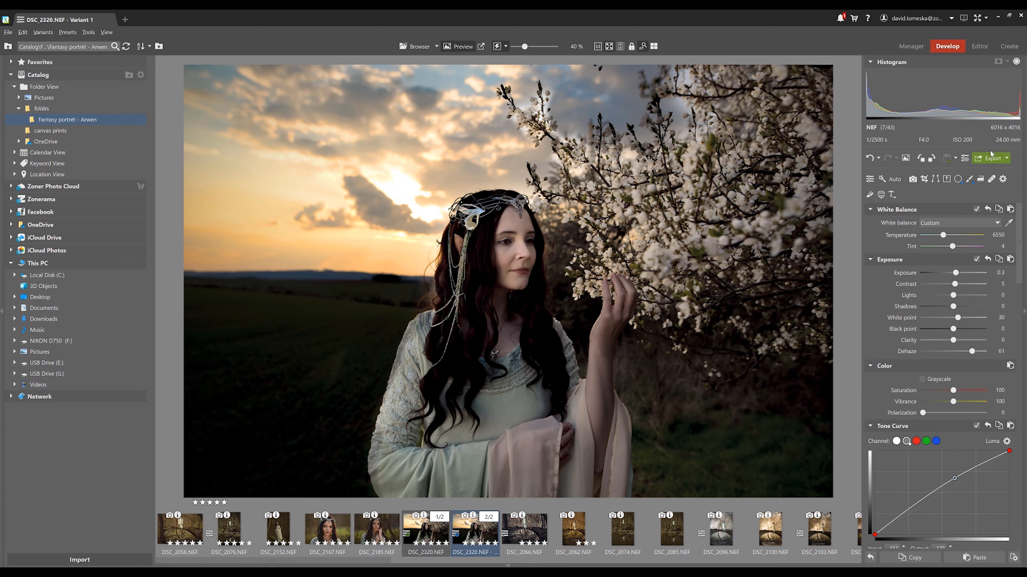
# Apply a Vignetting adjustment in the Editor with -20% effect strength and the automatic mask, comparing it with the original first.
pyautogui.click(975, 46)
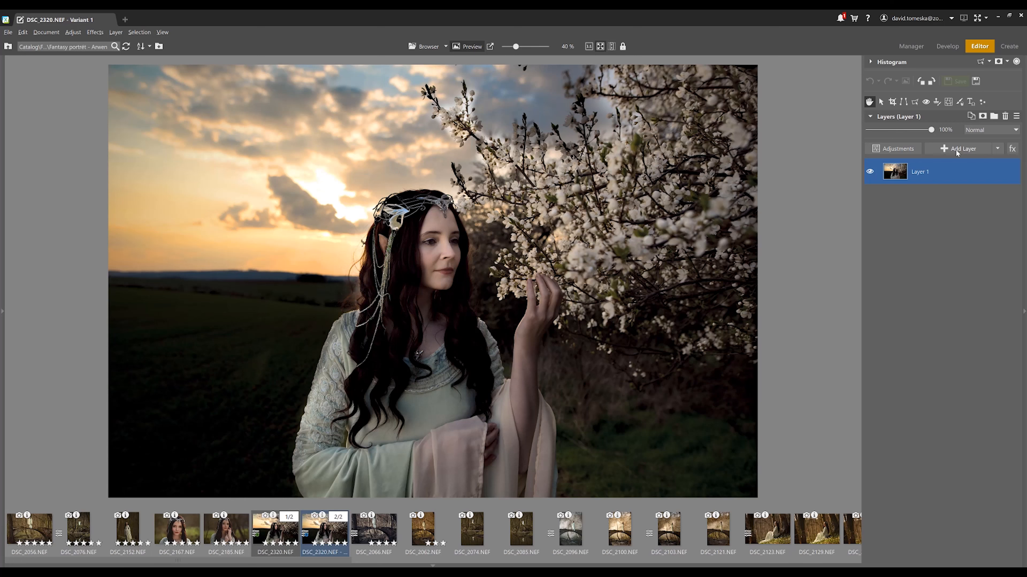
pyautogui.click(894, 149)
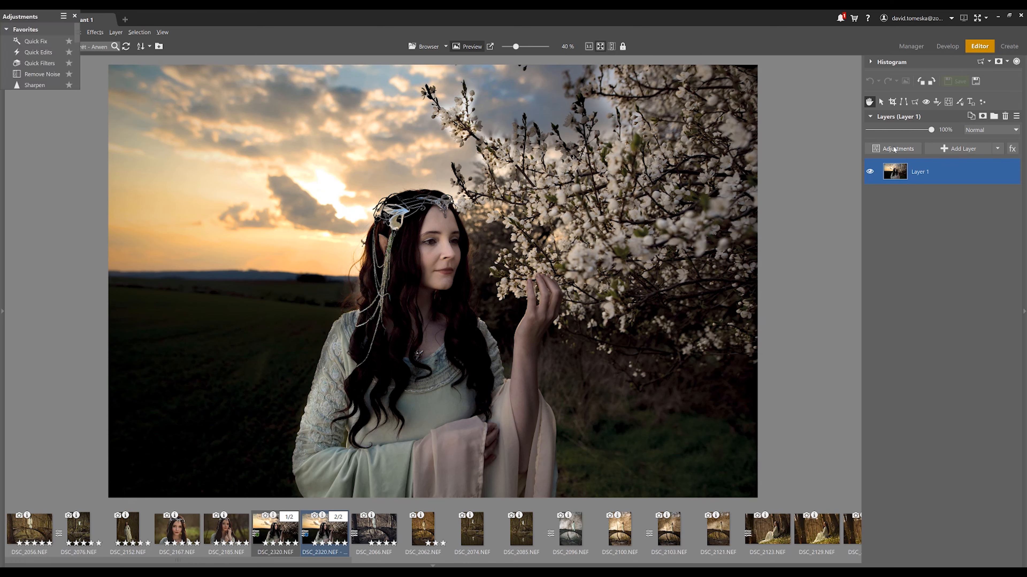
pyautogui.click(765, 340)
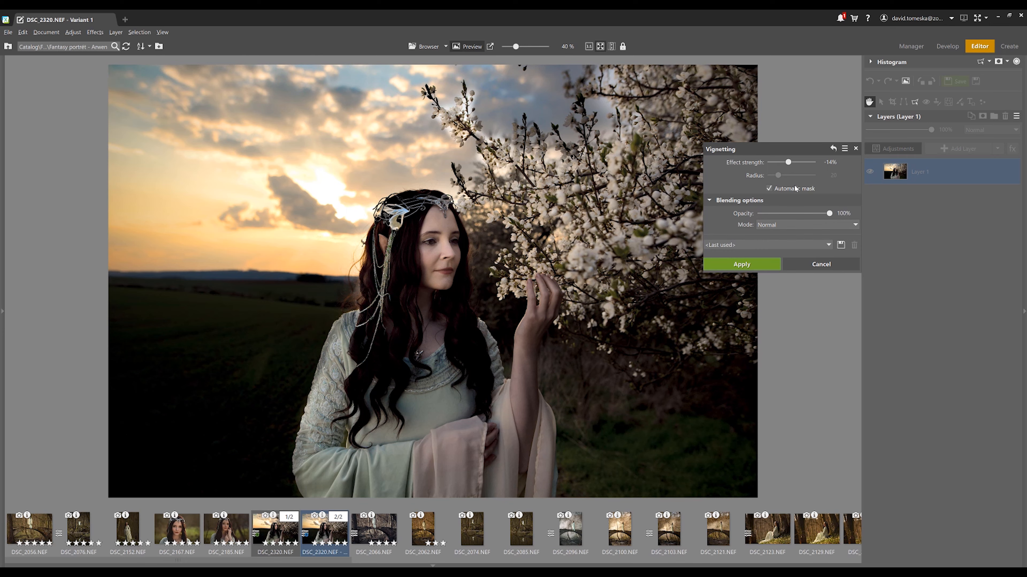
pyautogui.moveTo(788, 161); pyautogui.dragTo(786, 162)
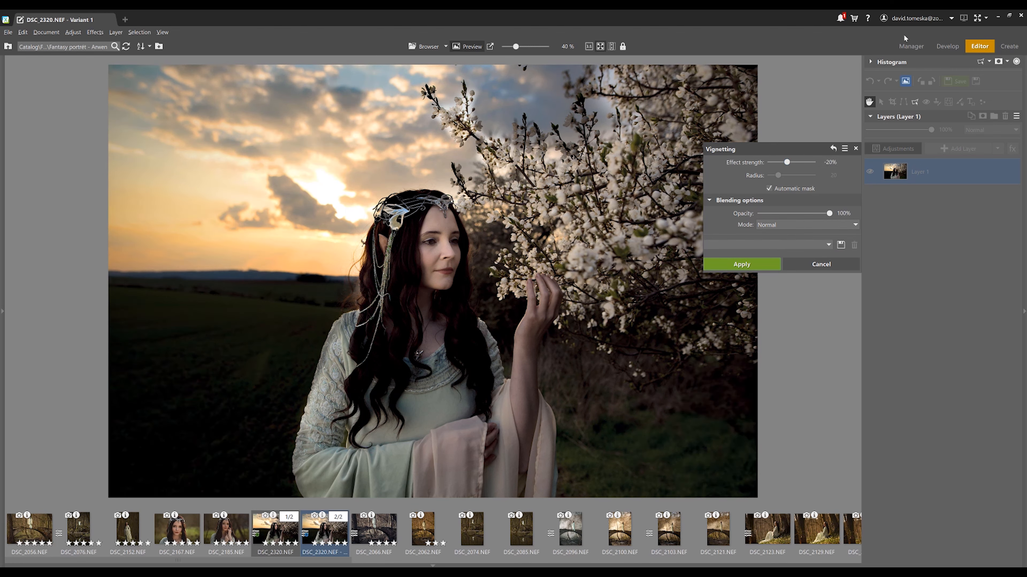
pyautogui.click(906, 78)
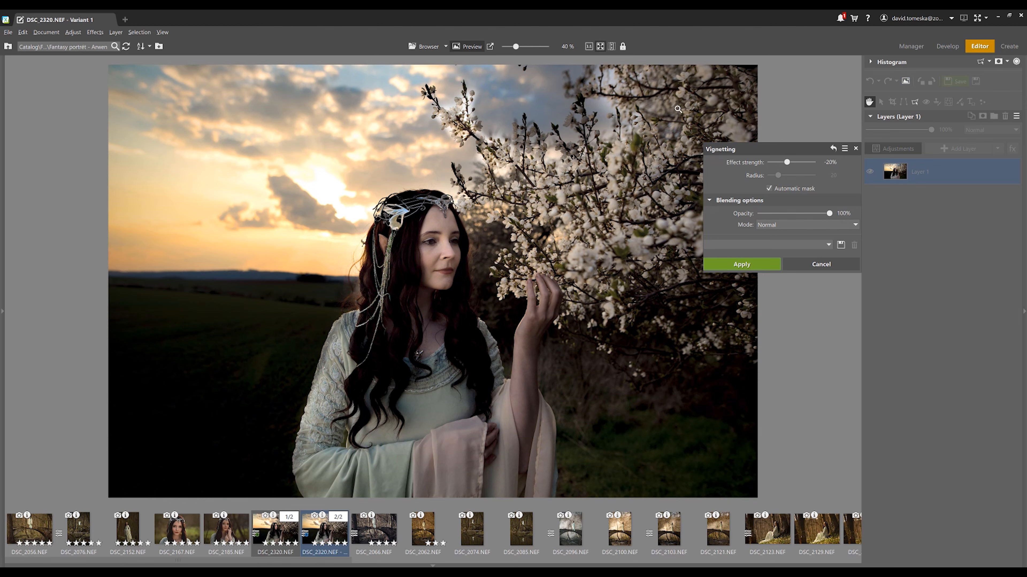
pyautogui.click(908, 83)
pyautogui.click(741, 265)
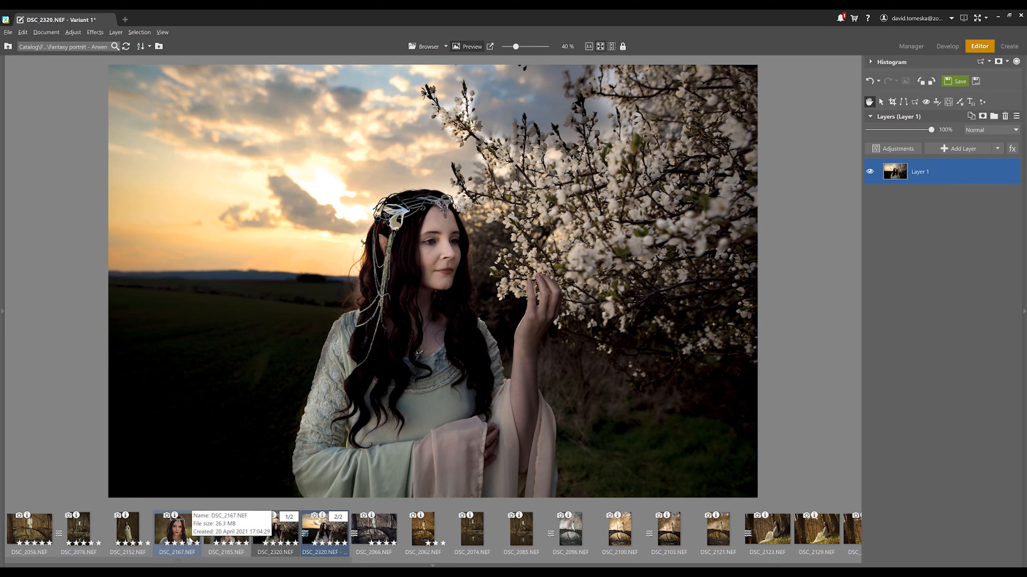
# Open DSC_2181.NEF in the Editor and discard the changes to DSC_2320.NEF Variant 1.
pyautogui.moveTo(272, 562); pyautogui.dragTo(608, 558)
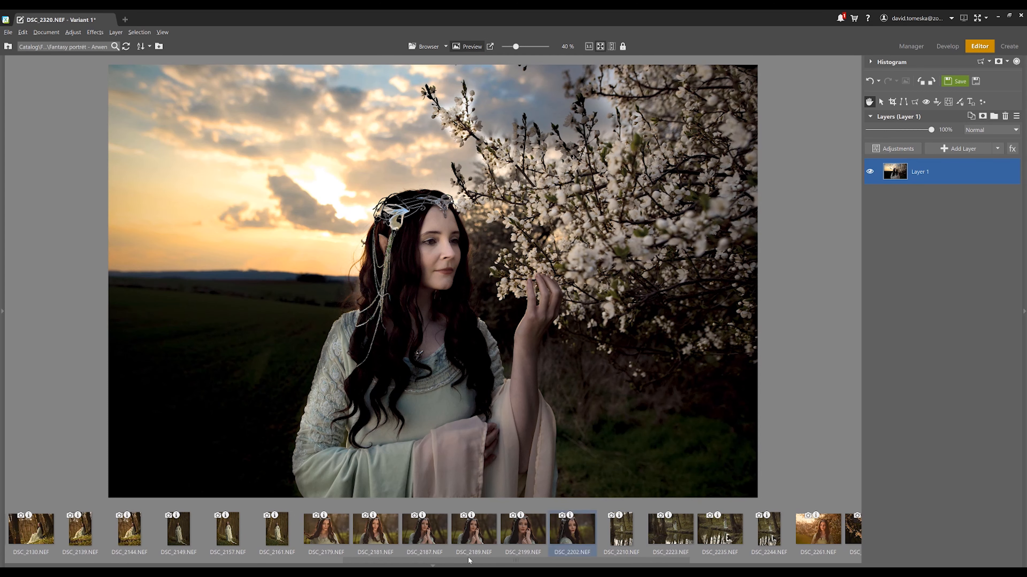
pyautogui.click(383, 534)
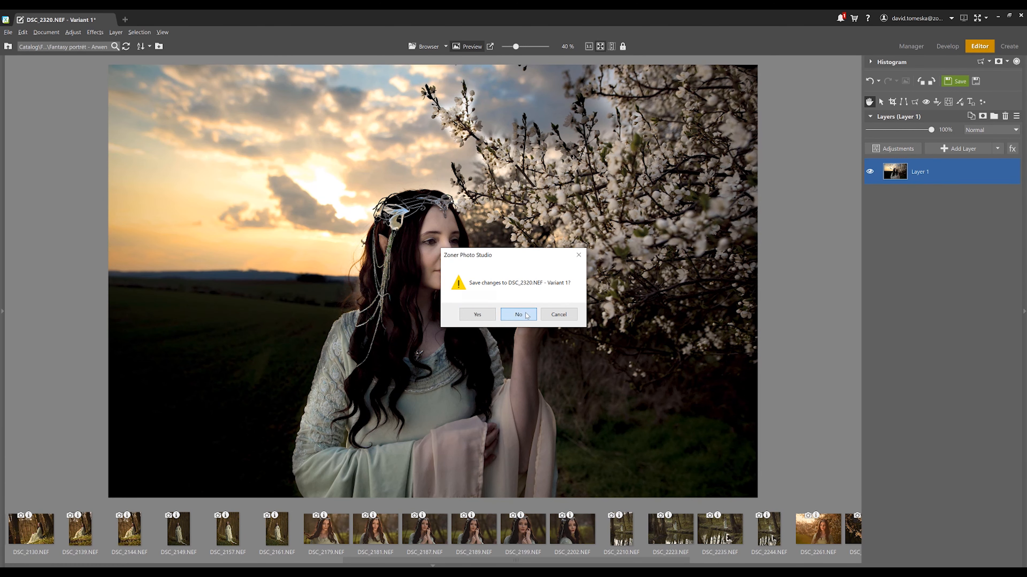
pyautogui.click(519, 314)
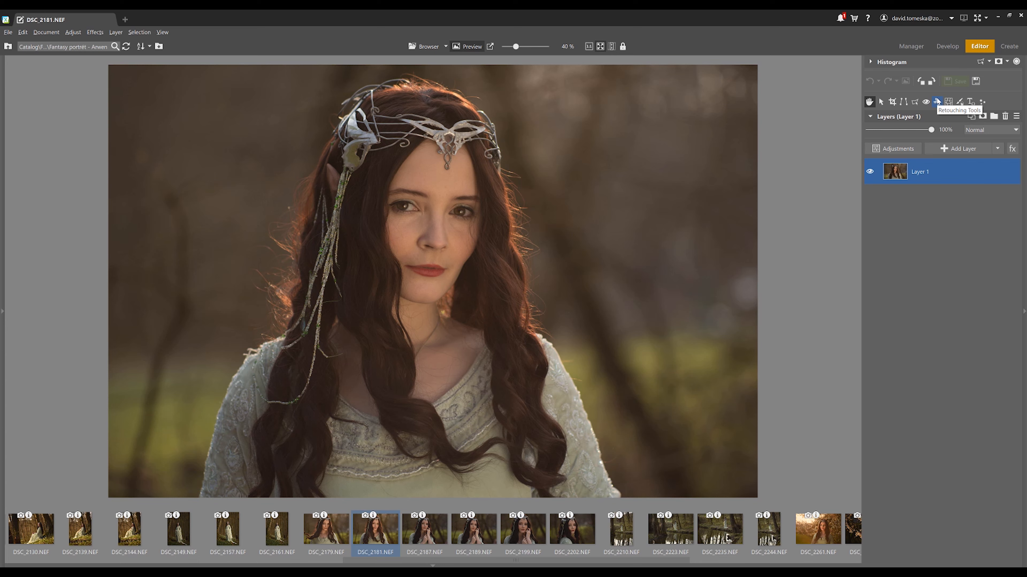
# Retouch the skin spot on the forehead above the eyebrows with the Healing Brush at diameter 40, sampling nearby clean skin.
pyautogui.click(937, 101)
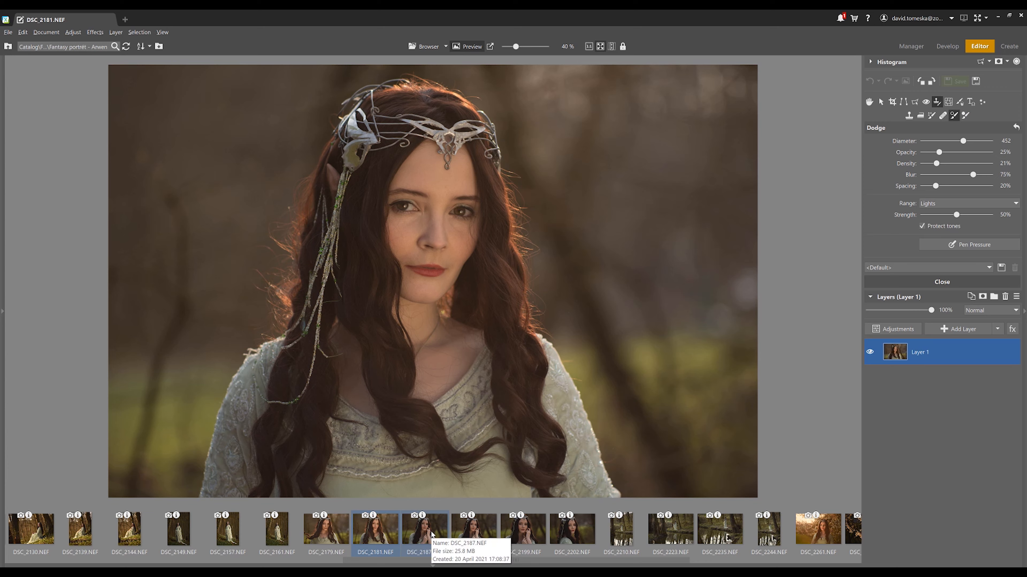
pyautogui.scroll(5, 525, 250)
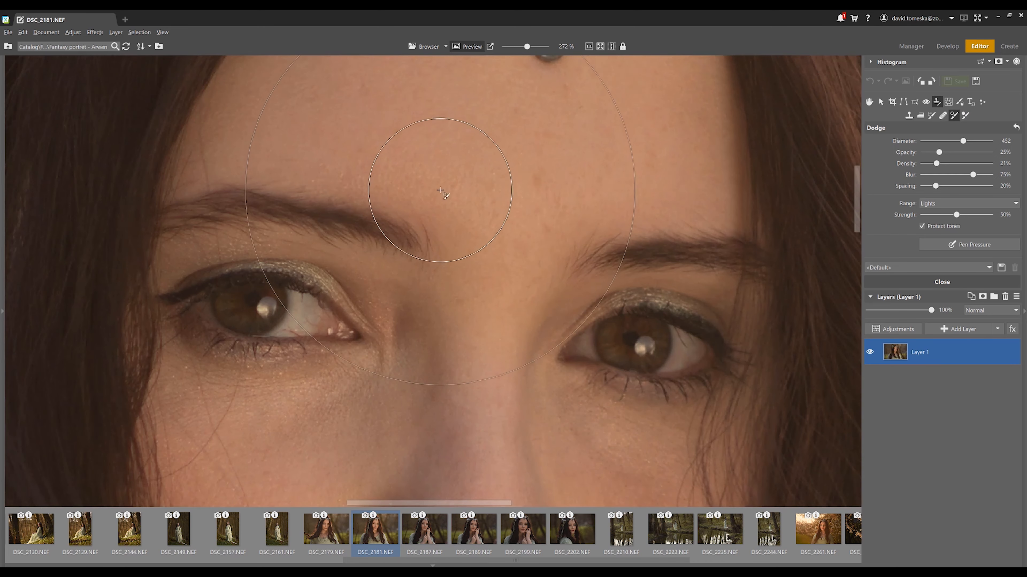
pyautogui.scroll(-5, 489, 243)
pyautogui.moveTo(488, 267); pyautogui.dragTo(499, 121)
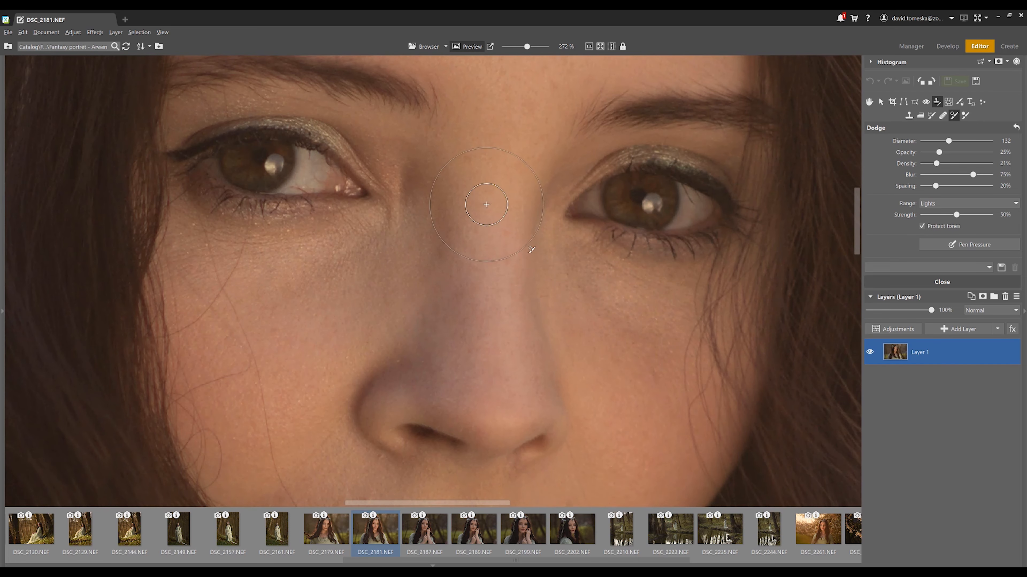
pyautogui.moveTo(505, 194); pyautogui.dragTo(453, 501)
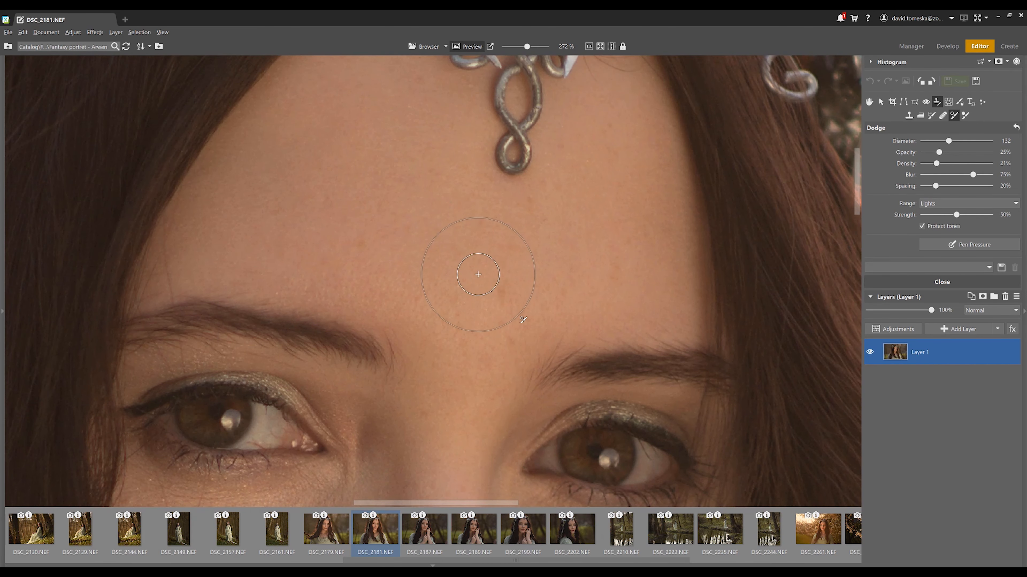
pyautogui.scroll(3, 478, 275)
pyautogui.scroll(-4, 478, 274)
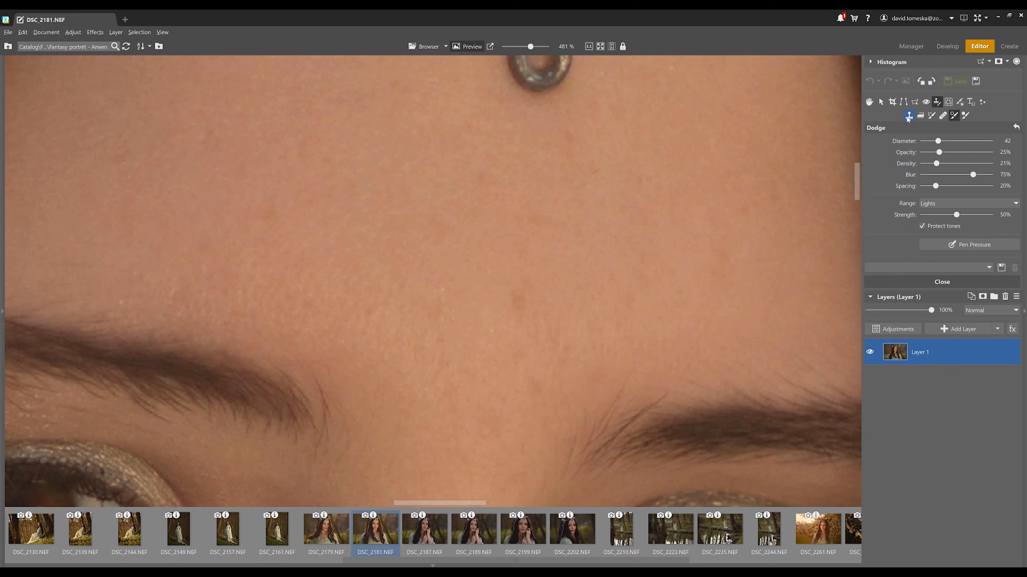
pyautogui.click(942, 116)
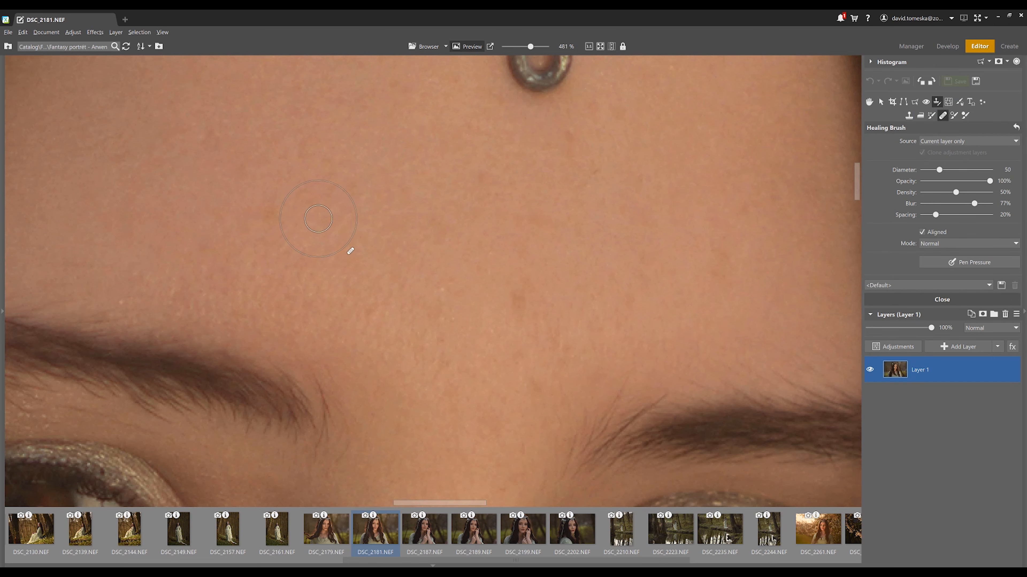
pyautogui.press('[')
pyautogui.keyDown('ctrl'); pyautogui.click(452, 278); pyautogui.keyUp('ctrl')
pyautogui.click(511, 322)
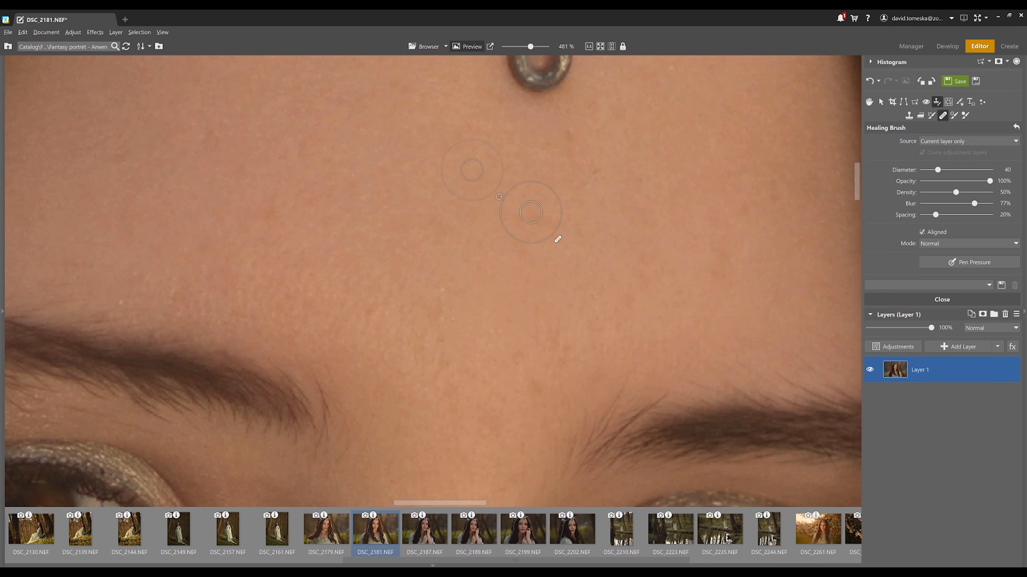
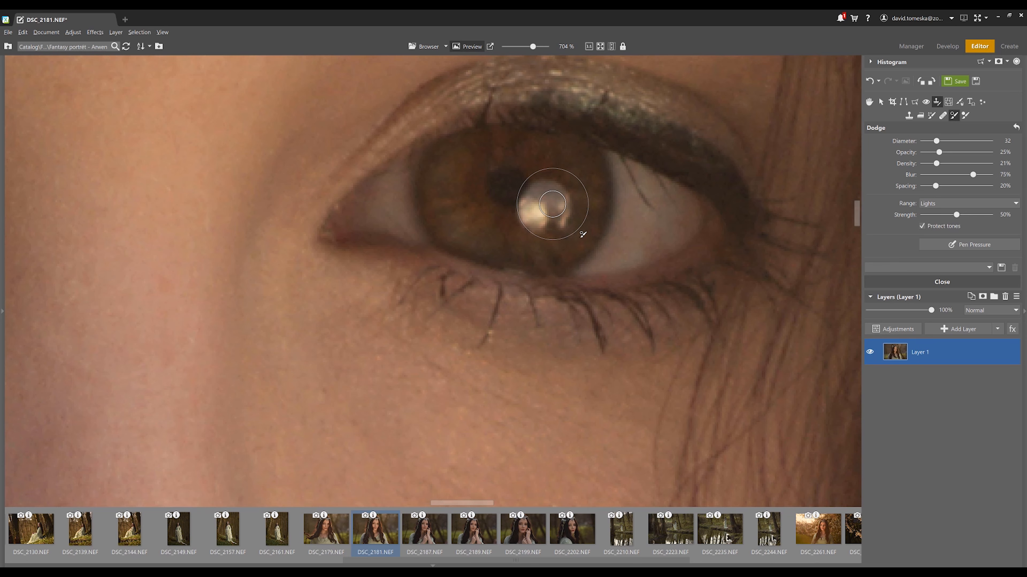
# Brighten the catchlight in the eye farther from the beaded headpiece using the Dodge tool at diameter 32 on the Lights range.
pyautogui.click(552, 203)
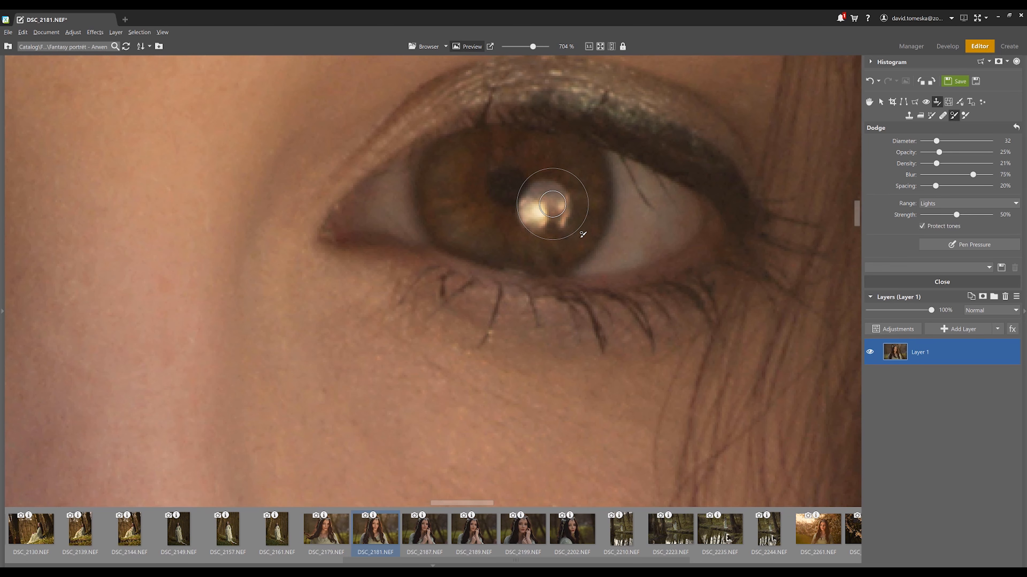
pyautogui.click(600, 46)
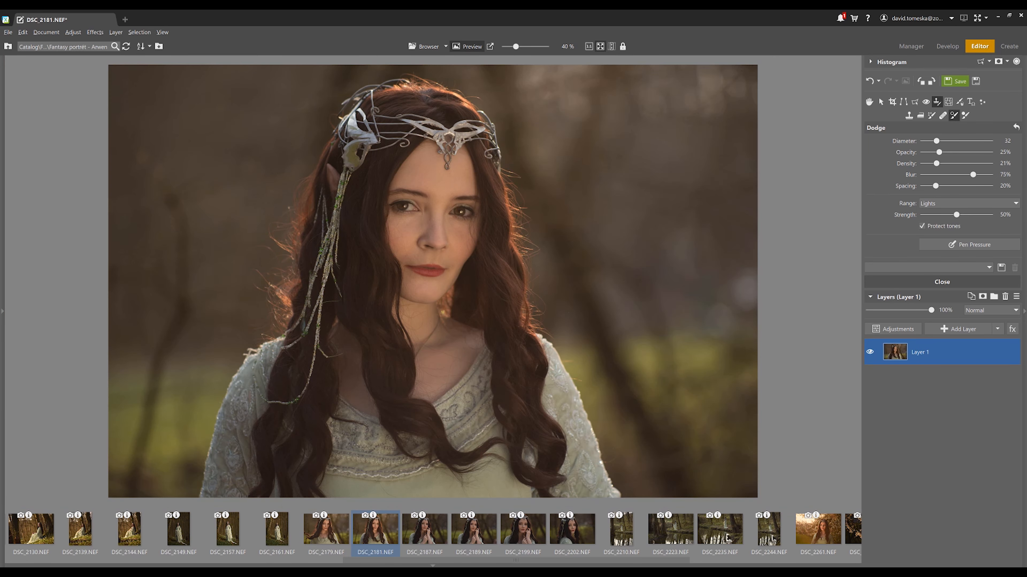
# Saturate the iris of the eye nearer the beaded headpiece using the Effect Brush in Saturation mode at diameter 51.
pyautogui.scroll(10, 410, 208)
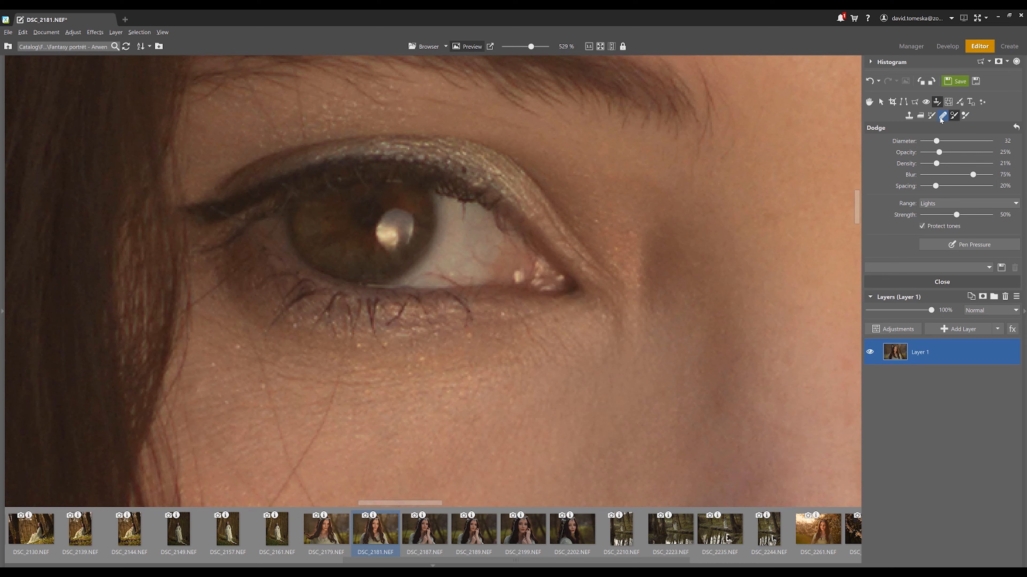
pyautogui.click(931, 116)
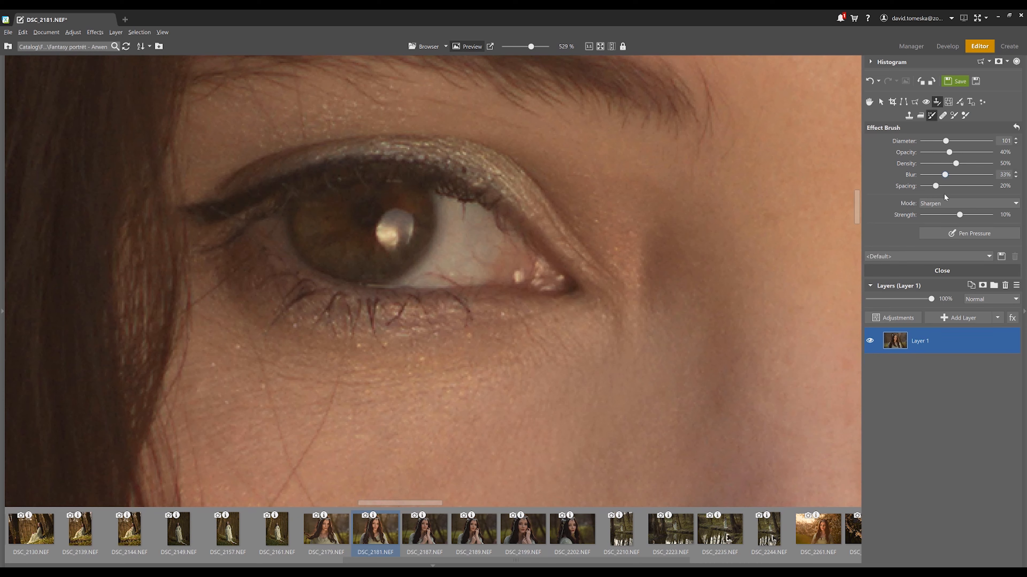
pyautogui.click(948, 203)
pyautogui.click(950, 236)
pyautogui.press('[')
pyautogui.press('[')
pyautogui.press('[')
pyautogui.press('[')
pyautogui.press('[')
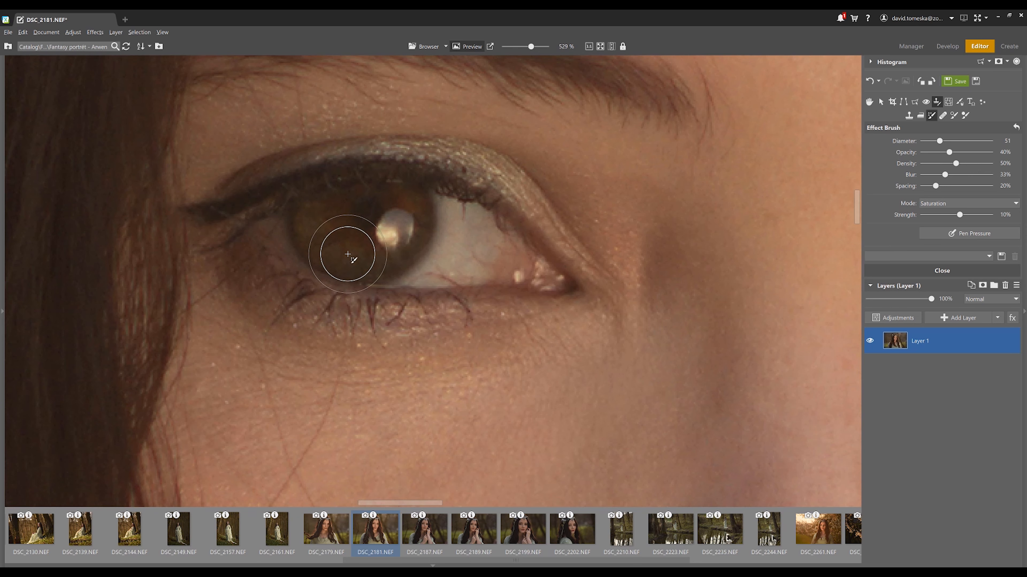
# Saturate the iris of the other eye with the same Effect Brush settings and check the whole portrait.
pyautogui.scroll(-2, 348, 254)
pyautogui.moveTo(845, 247); pyautogui.dragTo(434, 271)
pyautogui.scroll(4, 429, 279)
pyautogui.moveTo(392, 298)
pyautogui.mouseDown()
pyautogui.moveTo(359, 320)
pyautogui.moveTo(433, 332)
pyautogui.moveTo(435, 363)
pyautogui.moveTo(331, 315)
pyautogui.mouseUp()
pyautogui.click(600, 46)
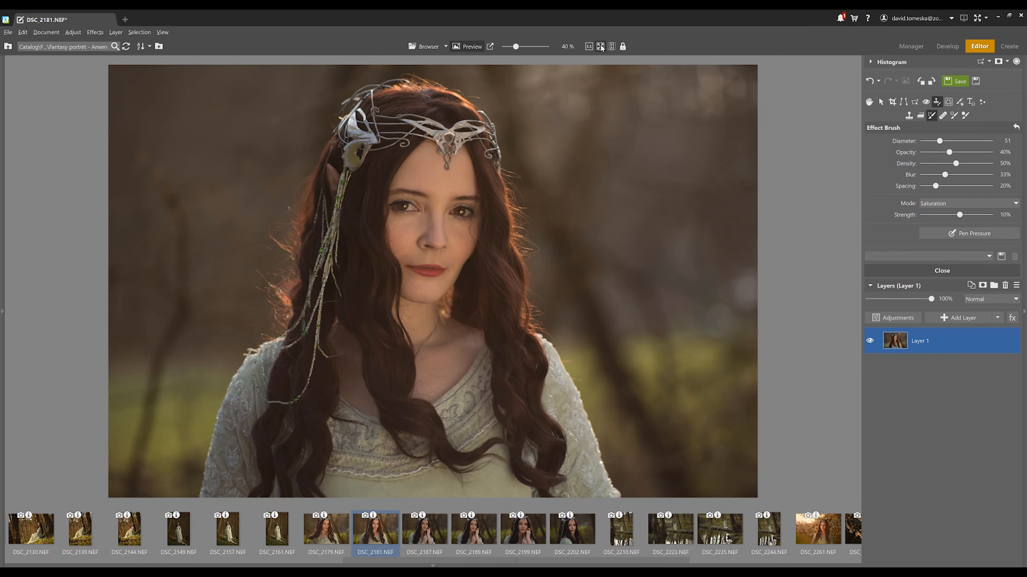
# Return to the Dodge tool on the Lights range and enlarge its diameter to 182 for the face.
pyautogui.scroll(4, 470, 249)
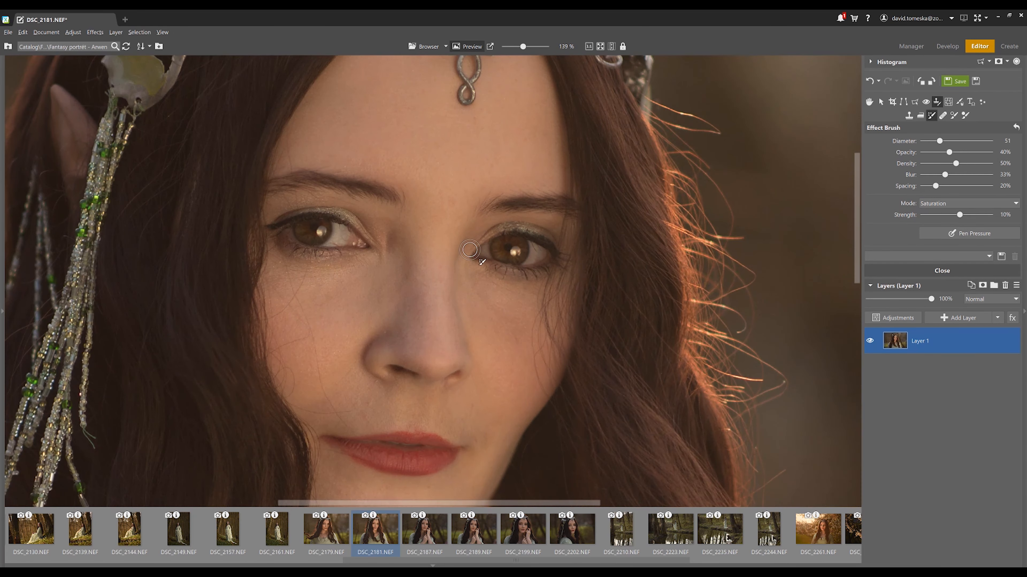
pyautogui.click(953, 116)
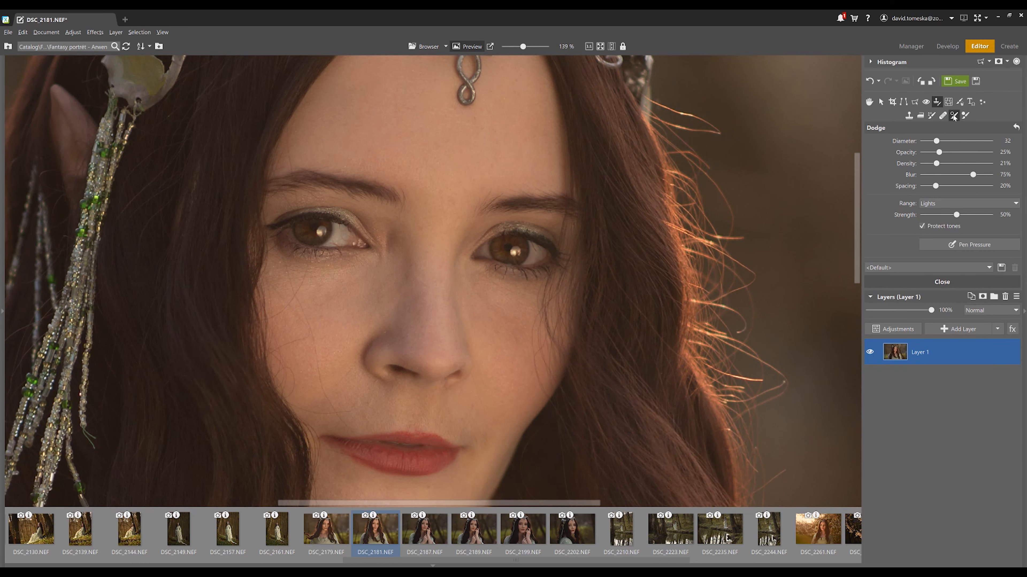
pyautogui.scroll(10, 424, 349)
pyautogui.scroll(-3, 397, 319)
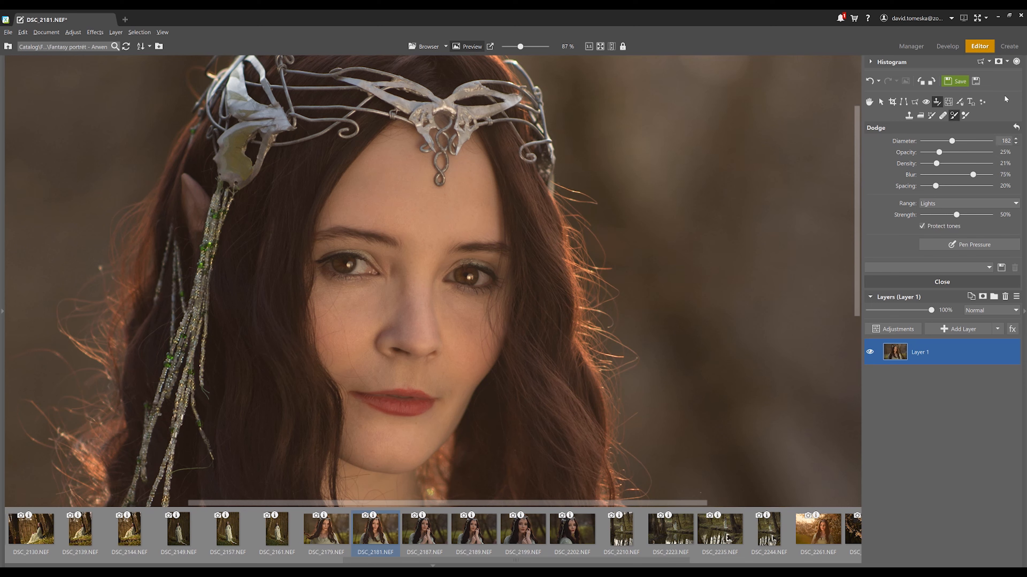
# Darken the shadows around the eyes with the Burn tool on the Shadows range, starting at diameter 115 and reducing it to 30.
pyautogui.click(965, 115)
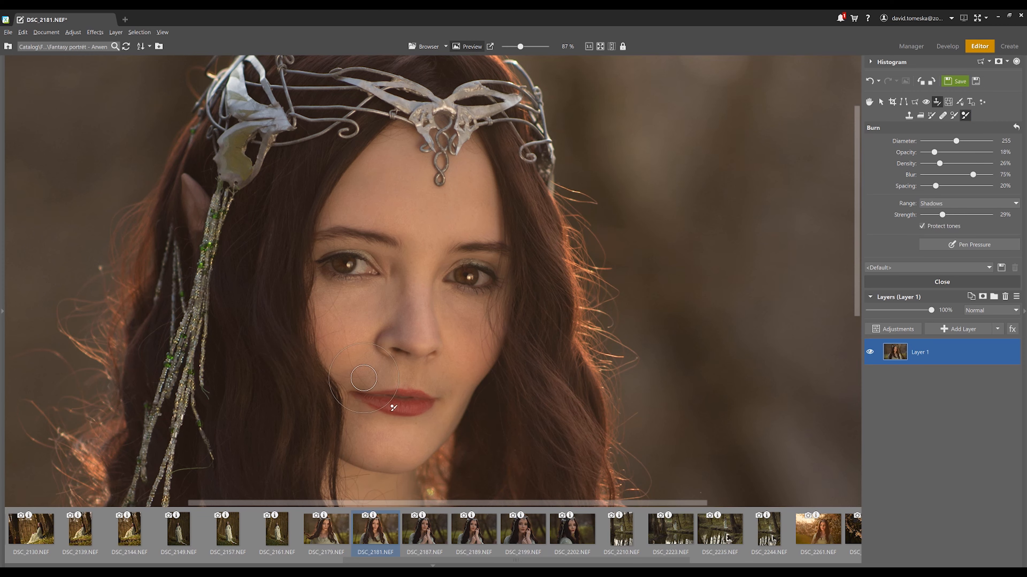
pyautogui.scroll(5, 468, 278)
pyautogui.scroll(-4, 471, 279)
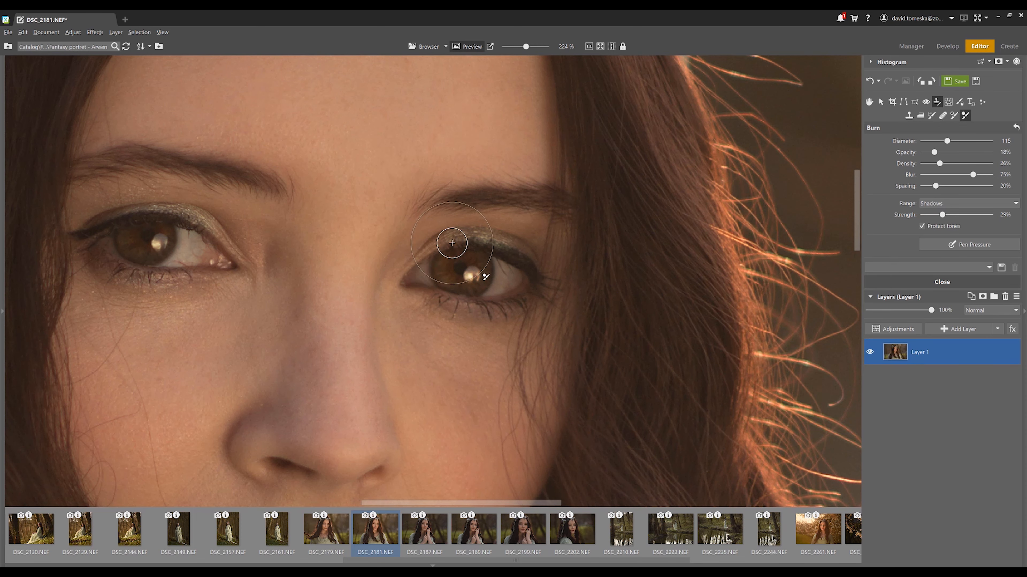
pyautogui.scroll(-4, 592, 259)
pyautogui.moveTo(580, 329); pyautogui.dragTo(563, 304)
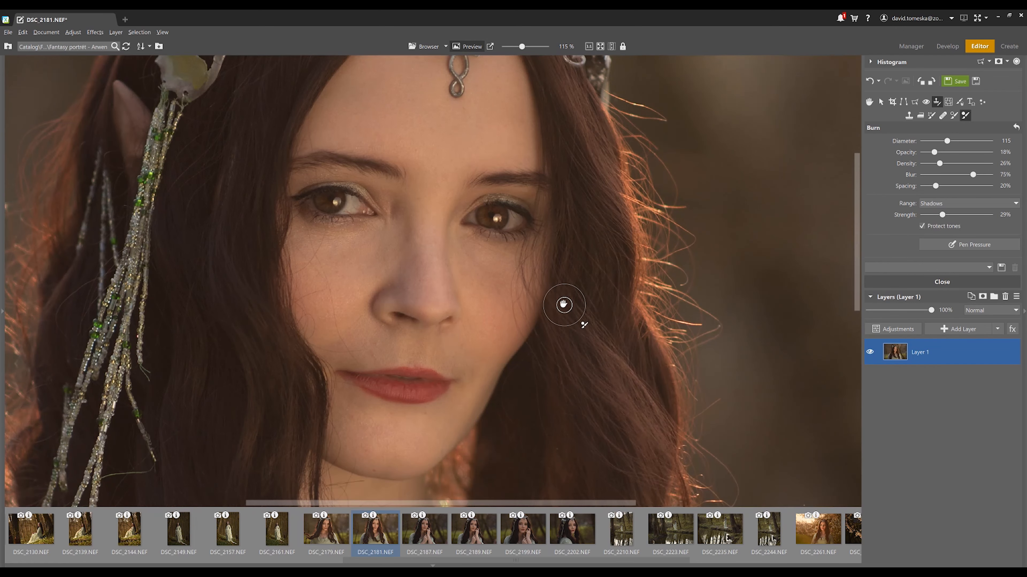
pyautogui.scroll(6, 541, 257)
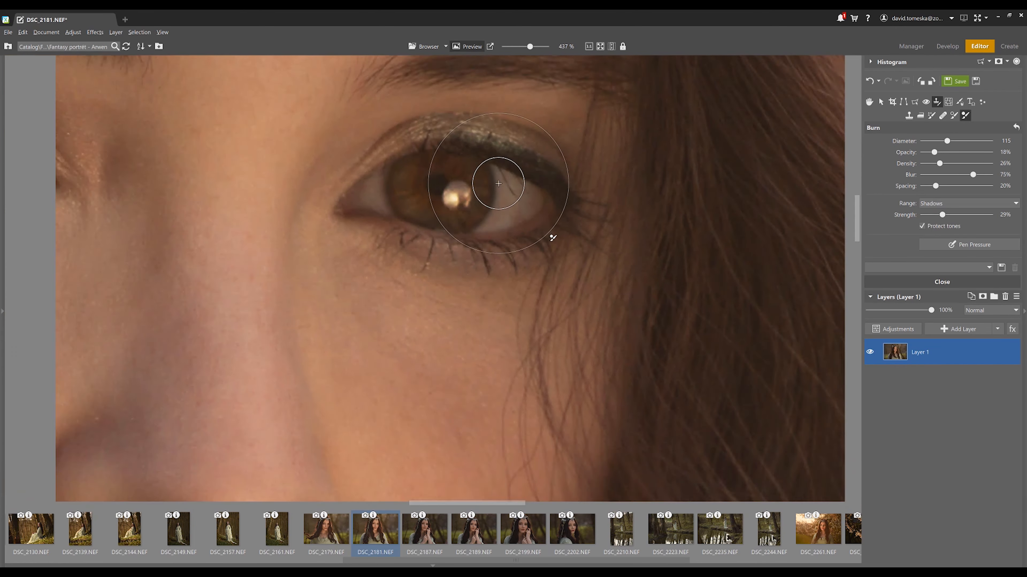
pyautogui.scroll(-7, 427, 205)
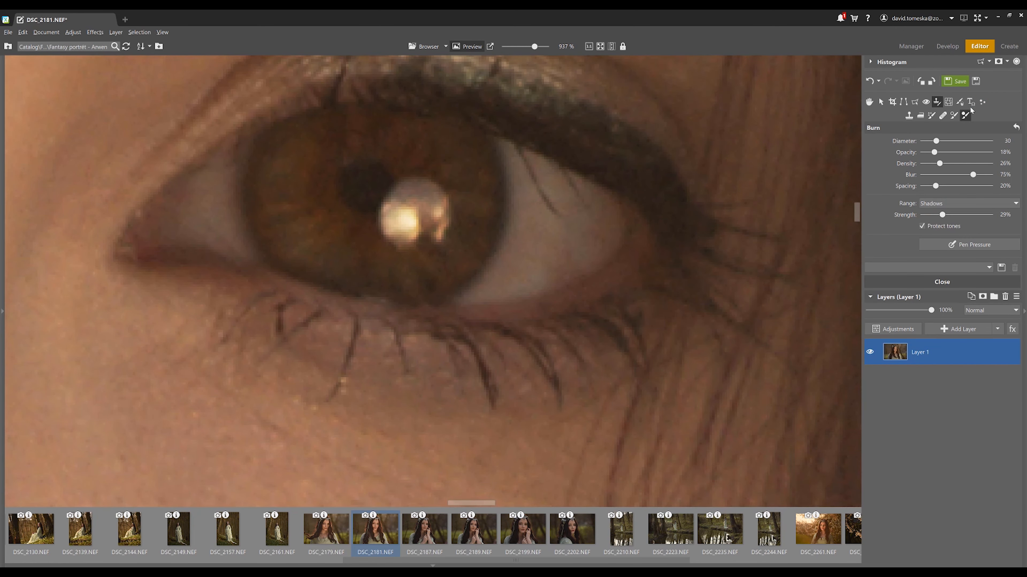
# Lighten the iris details with the Dodge tool at diameter 27 and darken the iris rim with the Burn tool at diameter 25.
pyautogui.click(954, 115)
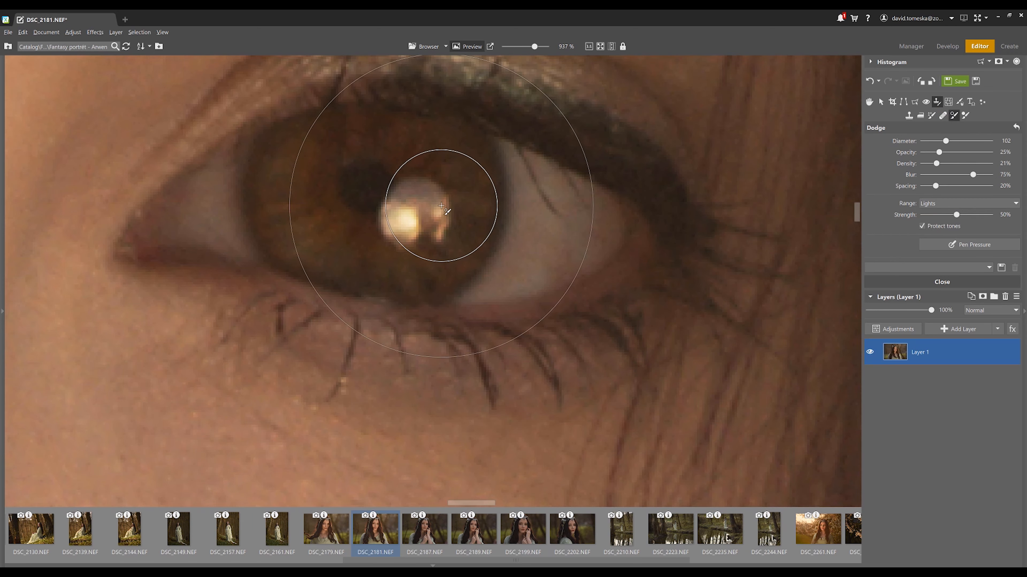
pyautogui.scroll(-3, 333, 190)
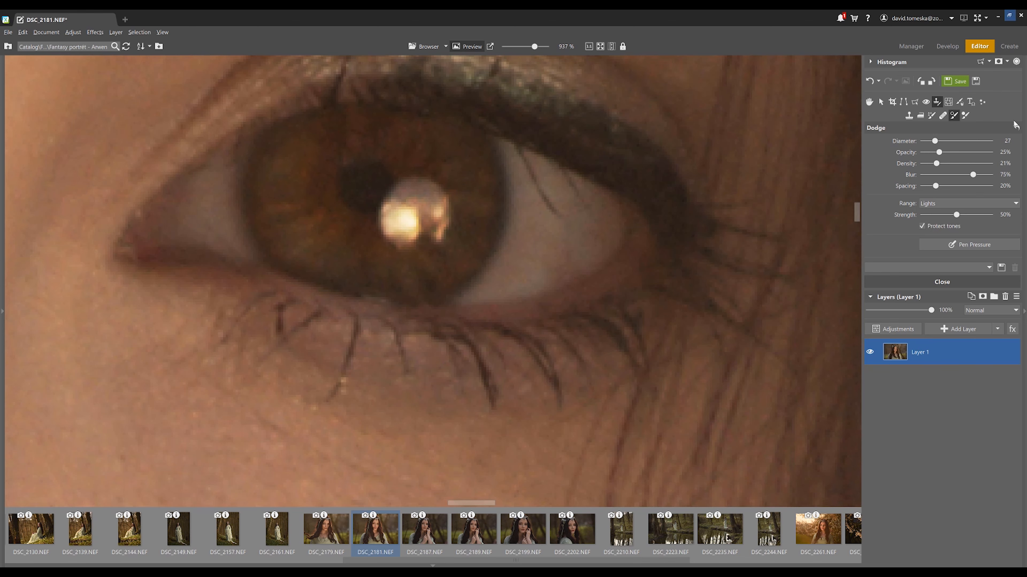
pyautogui.click(966, 116)
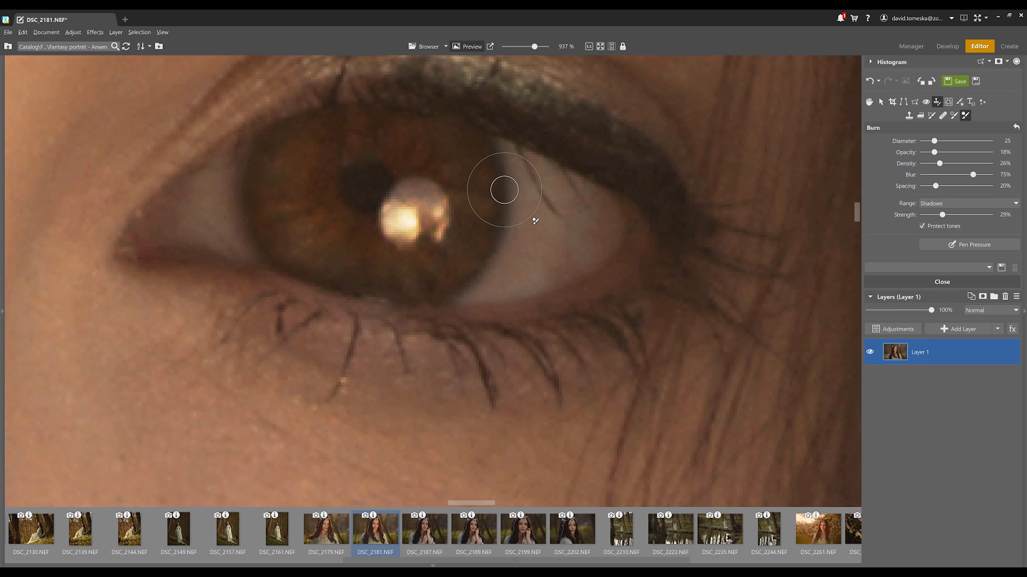
pyautogui.scroll(-5, 502, 244)
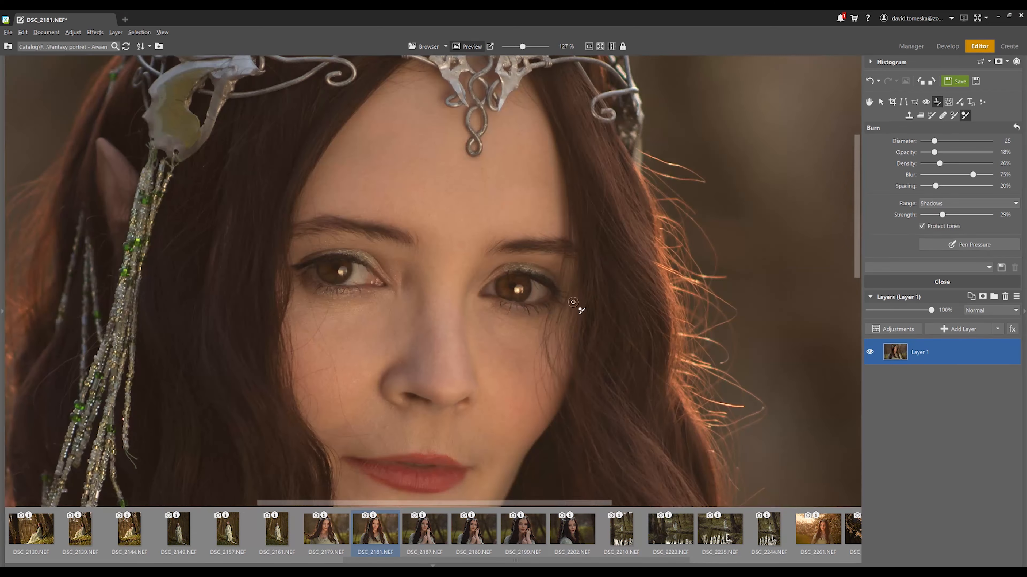
# Darken the lash line and iris edge of the eye nearer the beaded headpiece with the Burn tool at diameter 25.
pyautogui.scroll(4, 323, 271)
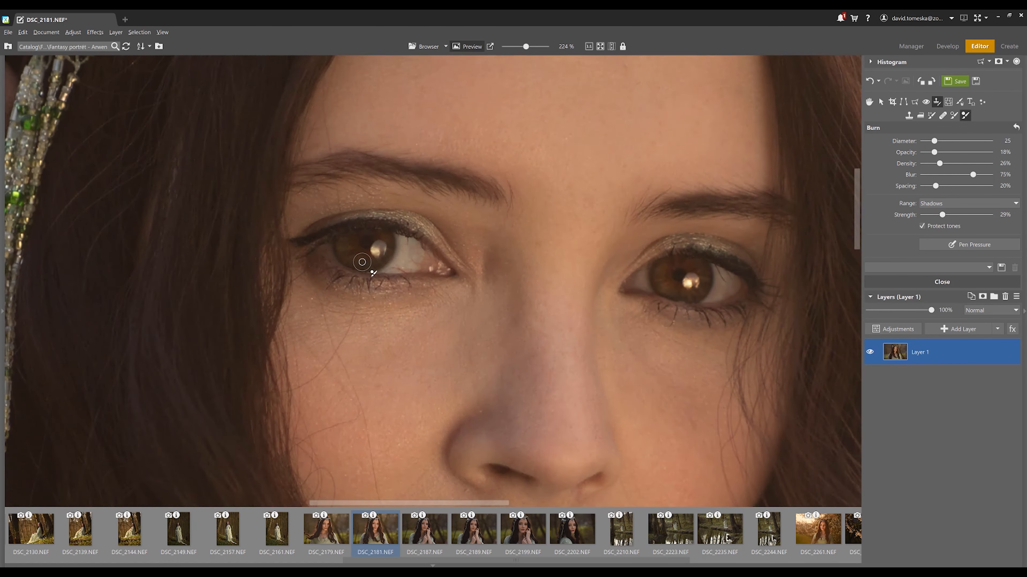
pyautogui.moveTo(299, 234)
pyautogui.mouseDown()
pyautogui.moveTo(310, 265)
pyautogui.moveTo(351, 278)
pyautogui.moveTo(423, 232)
pyautogui.moveTo(421, 205)
pyautogui.moveTo(386, 274)
pyautogui.mouseUp()
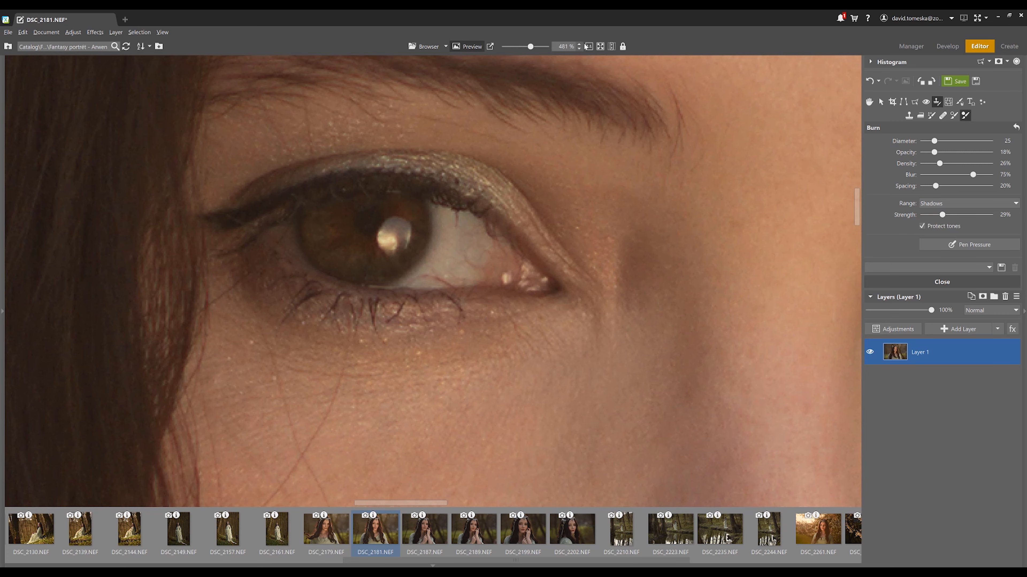
pyautogui.click(599, 46)
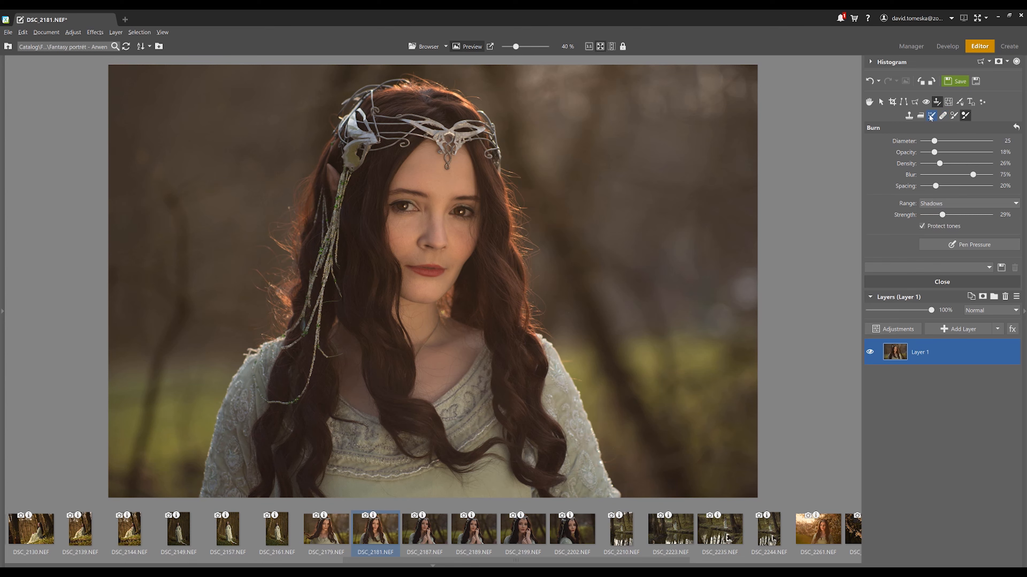
# Review the modes available for the Effect Brush, keeping Saturation selected.
pyautogui.click(932, 115)
pyautogui.click(939, 203)
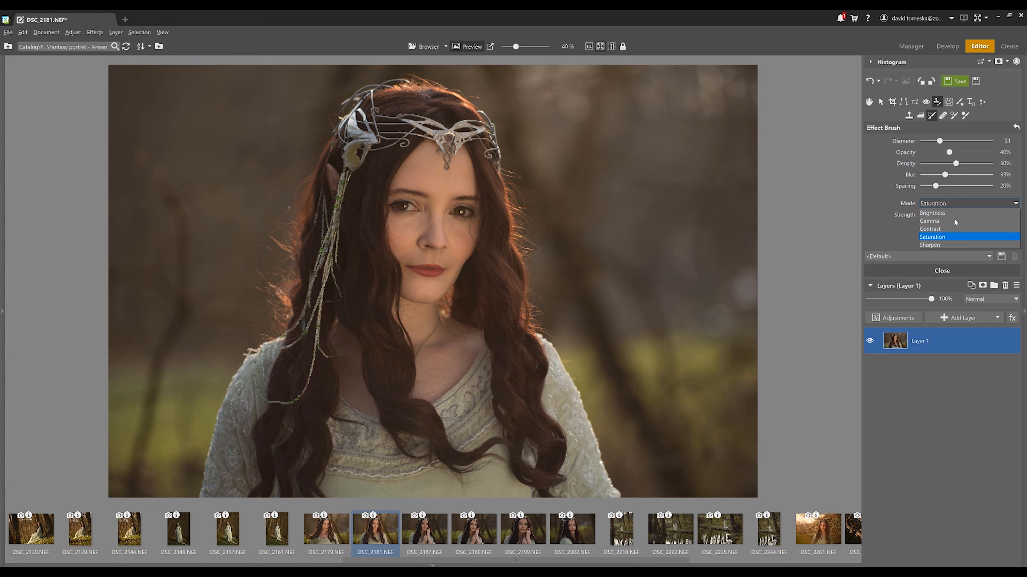
pyautogui.click(951, 203)
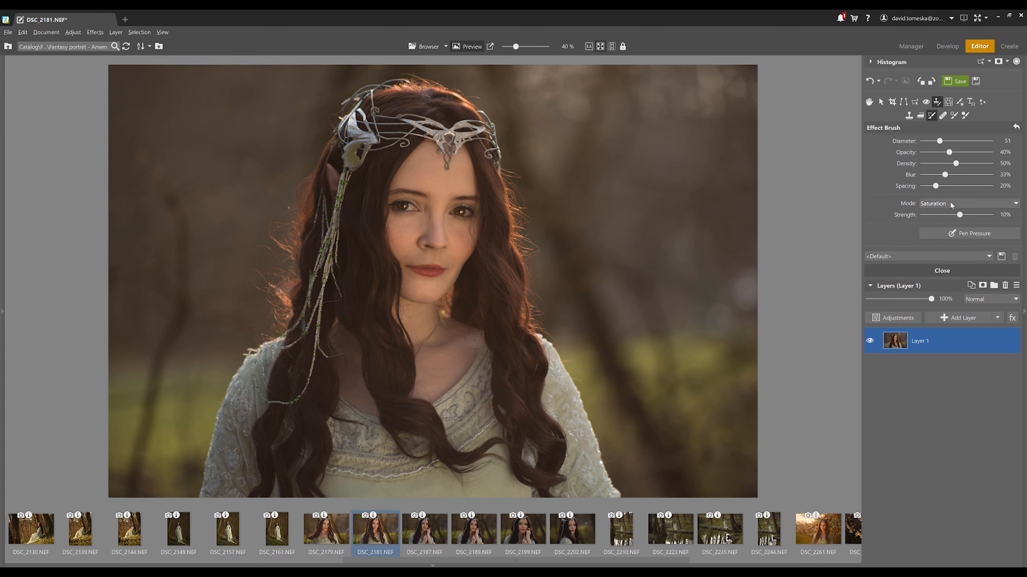
# Smooth the facial skin with the Iron tool at diameter 165 and check the whole portrait.
pyautogui.click(919, 116)
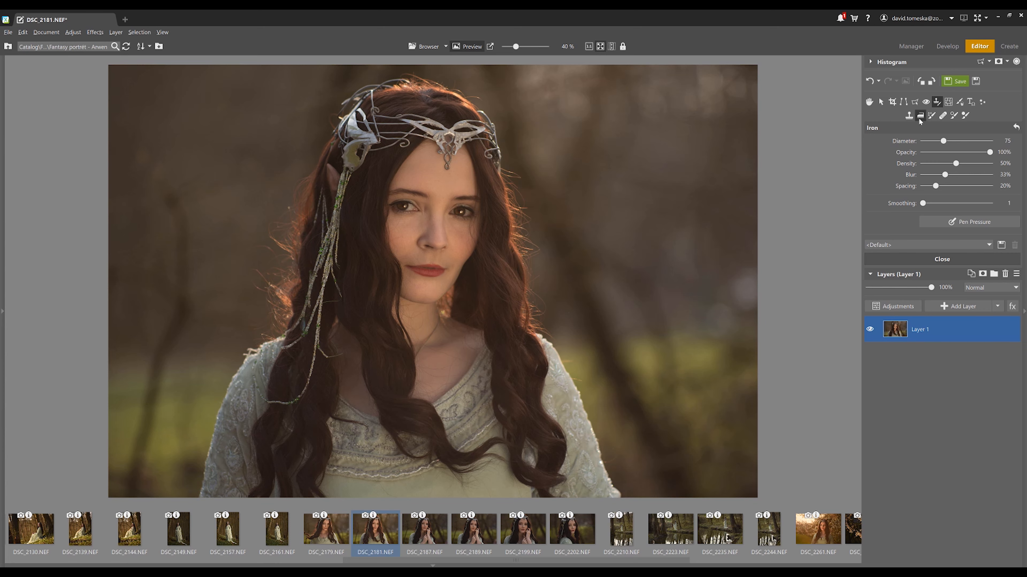
pyautogui.scroll(6, 434, 208)
pyautogui.scroll(5, 444, 193)
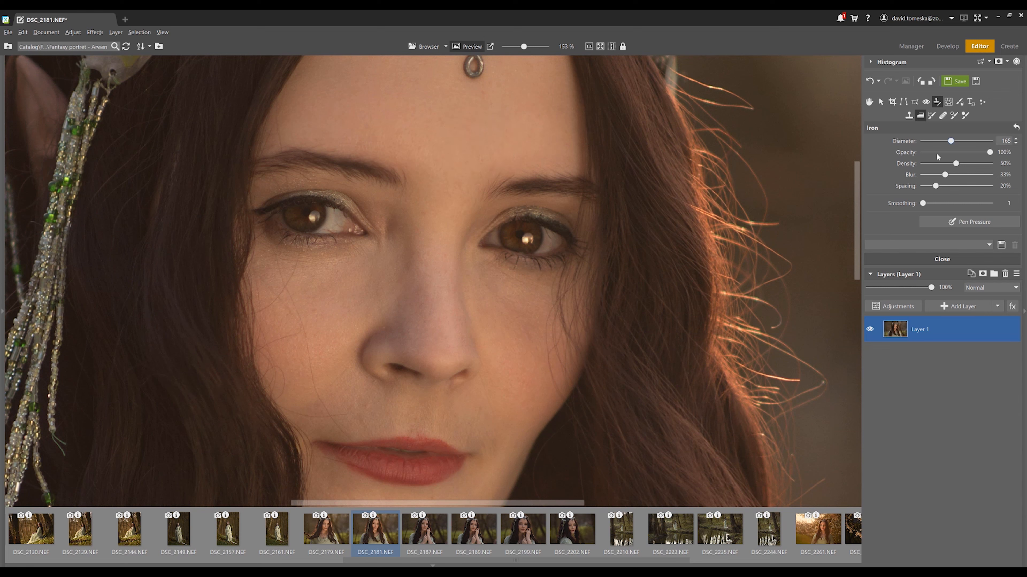
pyautogui.scroll(6, 934, 206)
pyautogui.scroll(-6, 935, 206)
pyautogui.click(600, 47)
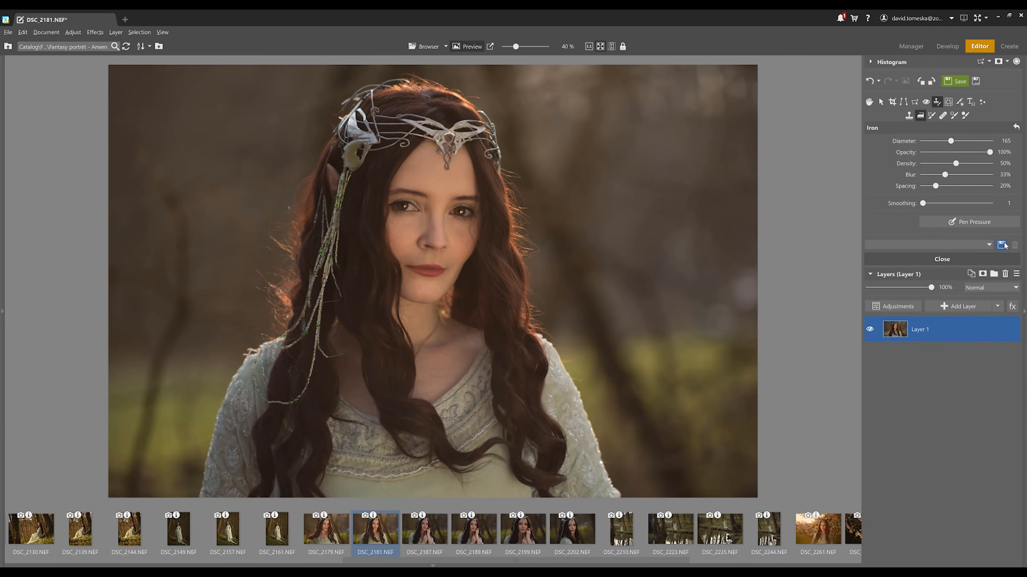